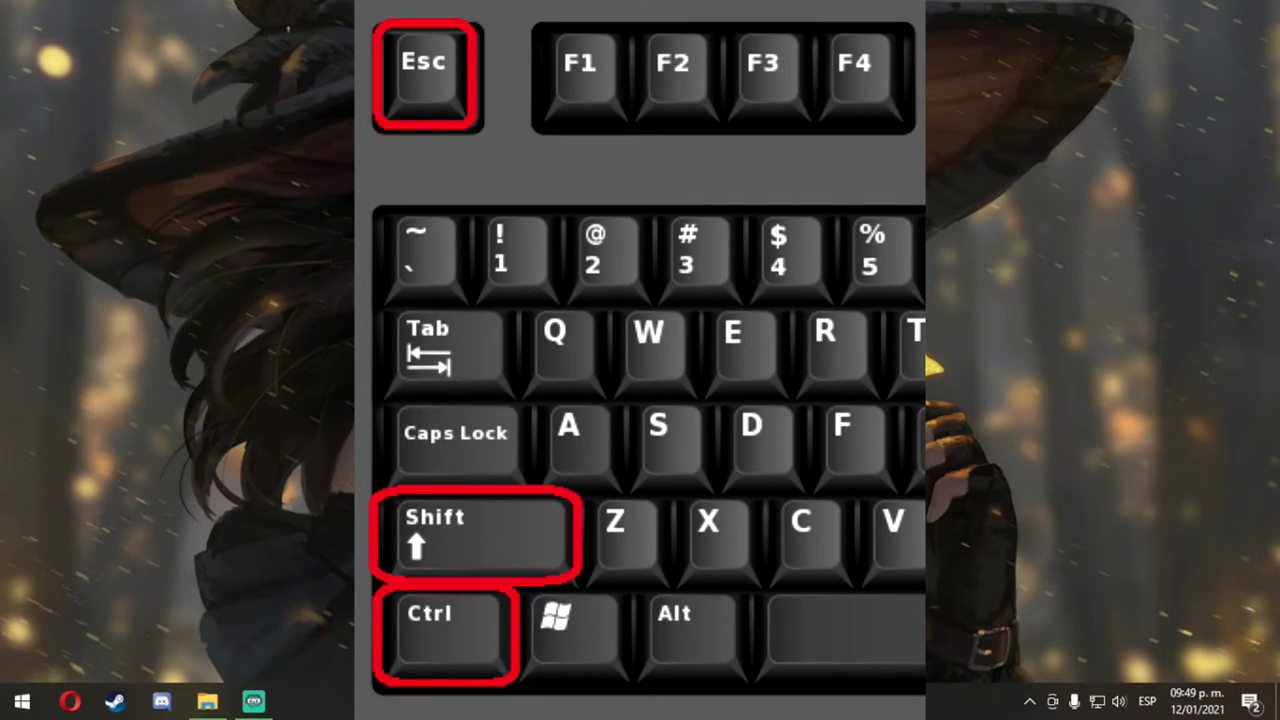
Open Task Manager's list of startup programs in a maximized window and review each program's status.
{"action": "key", "text": "ctrl+shift+Escape"}
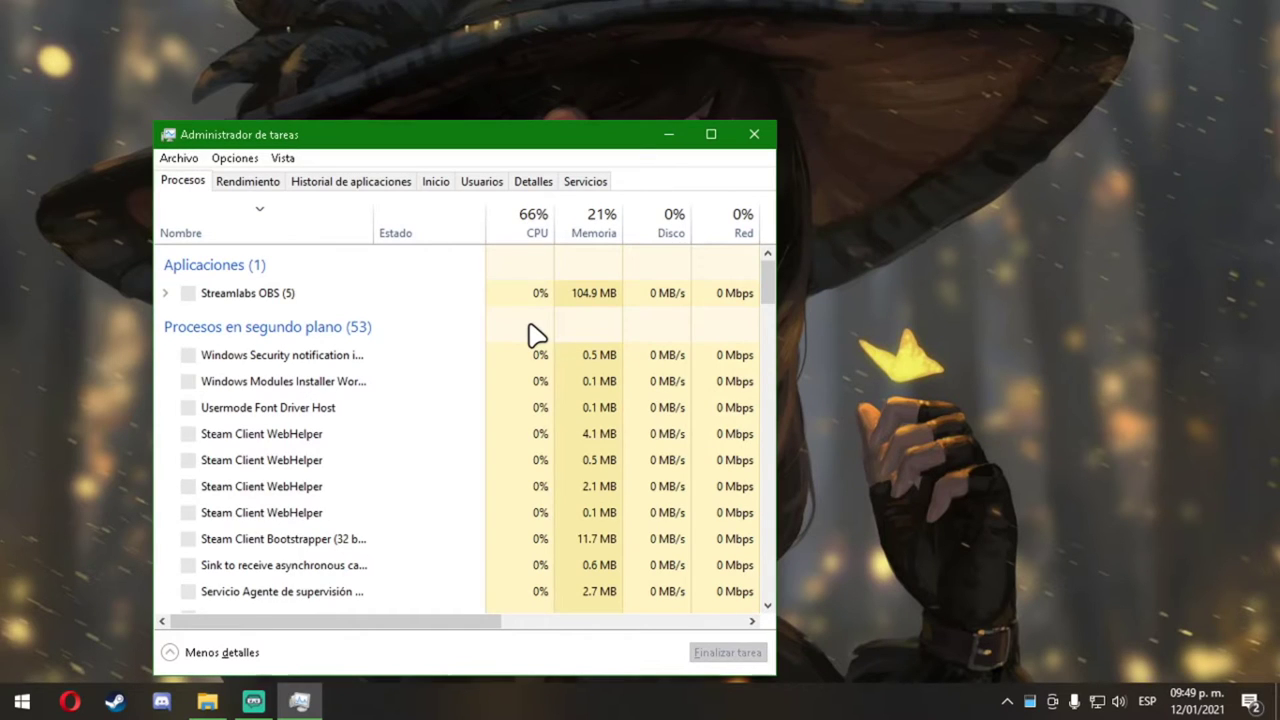
{"action": "left_click", "coordinate": [440, 187]}
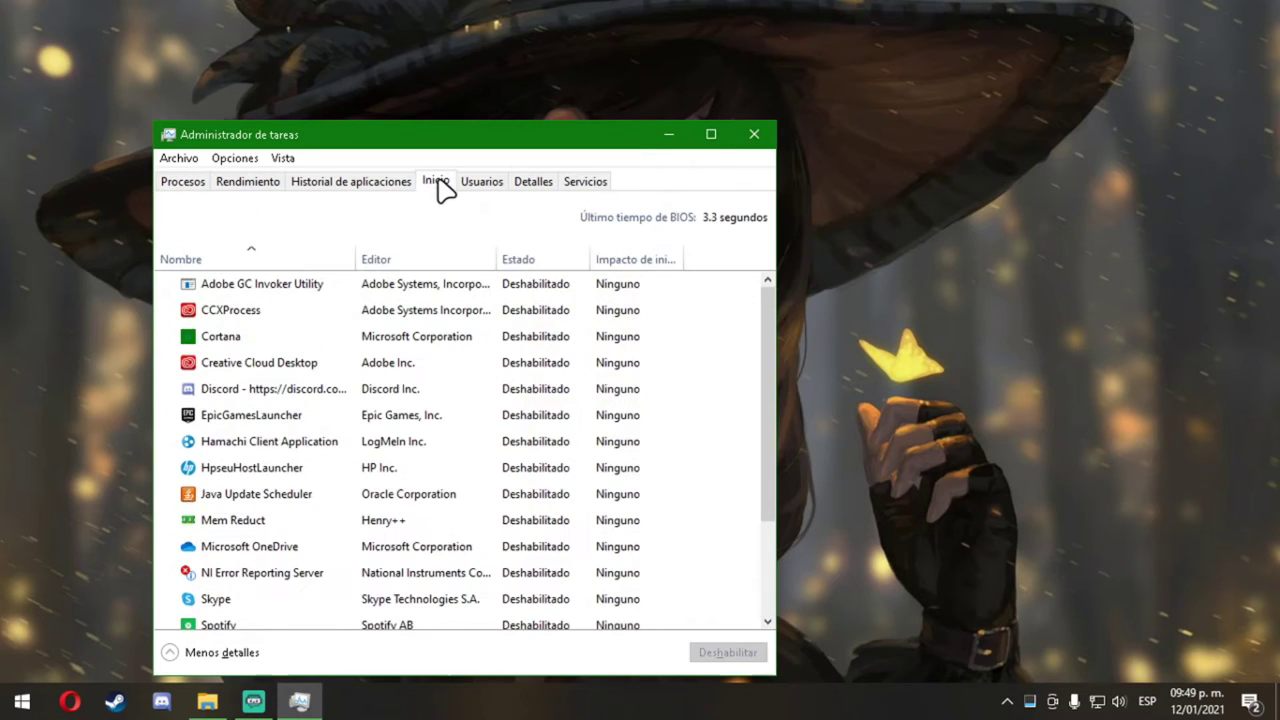
{"action": "left_click", "coordinate": [709, 131]}
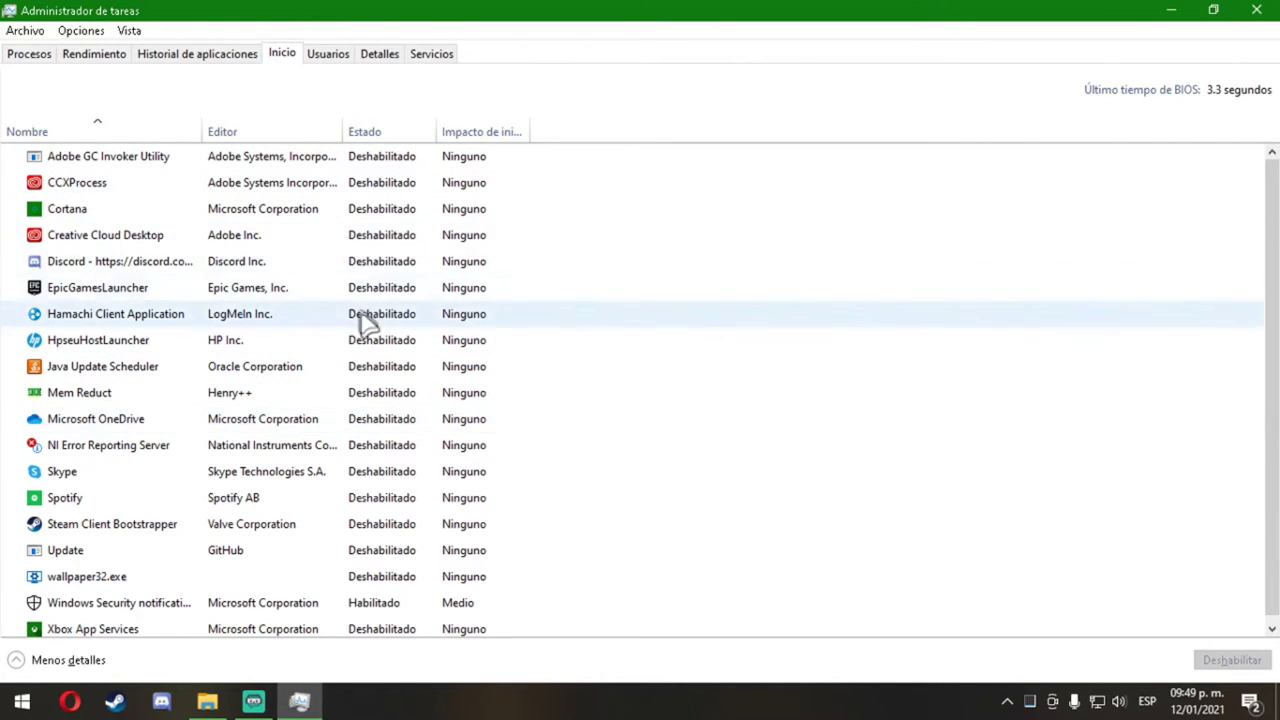
{"action": "scroll", "coordinate": [375, 325], "scroll_direction": "down", "scroll_amount": 1}
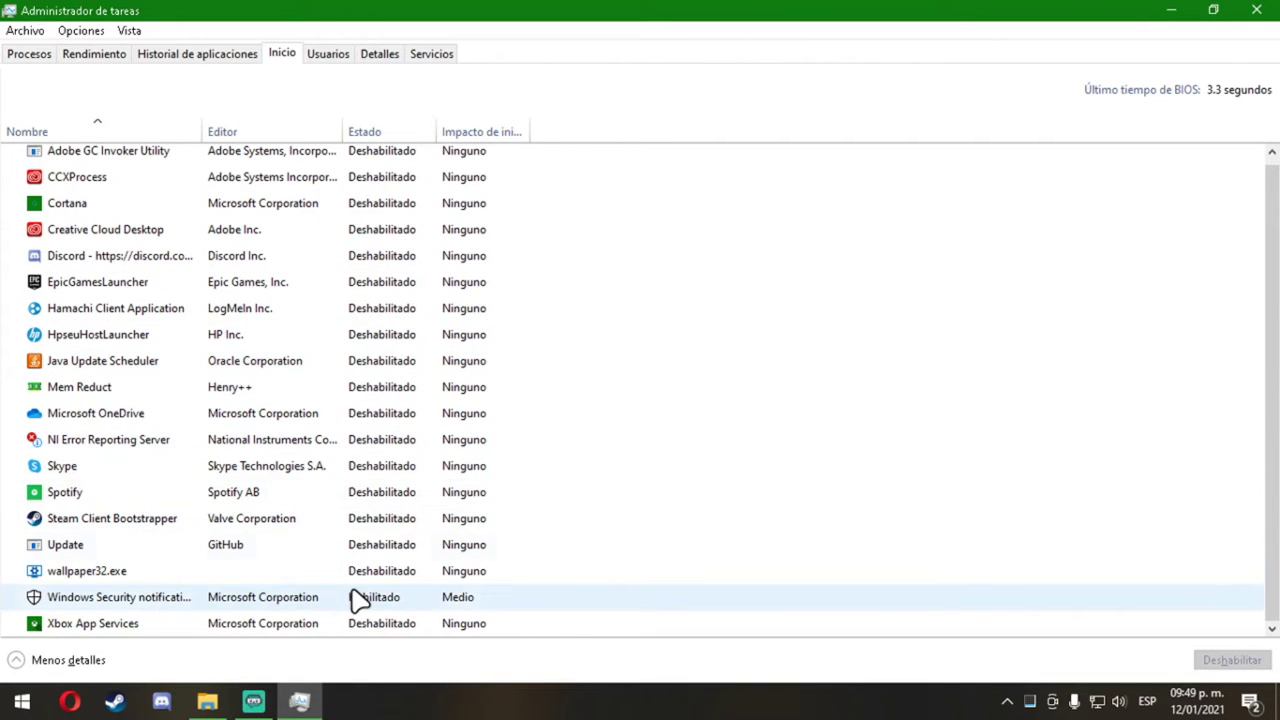
{"action": "scroll", "coordinate": [400, 345], "scroll_direction": "up", "scroll_amount": 1}
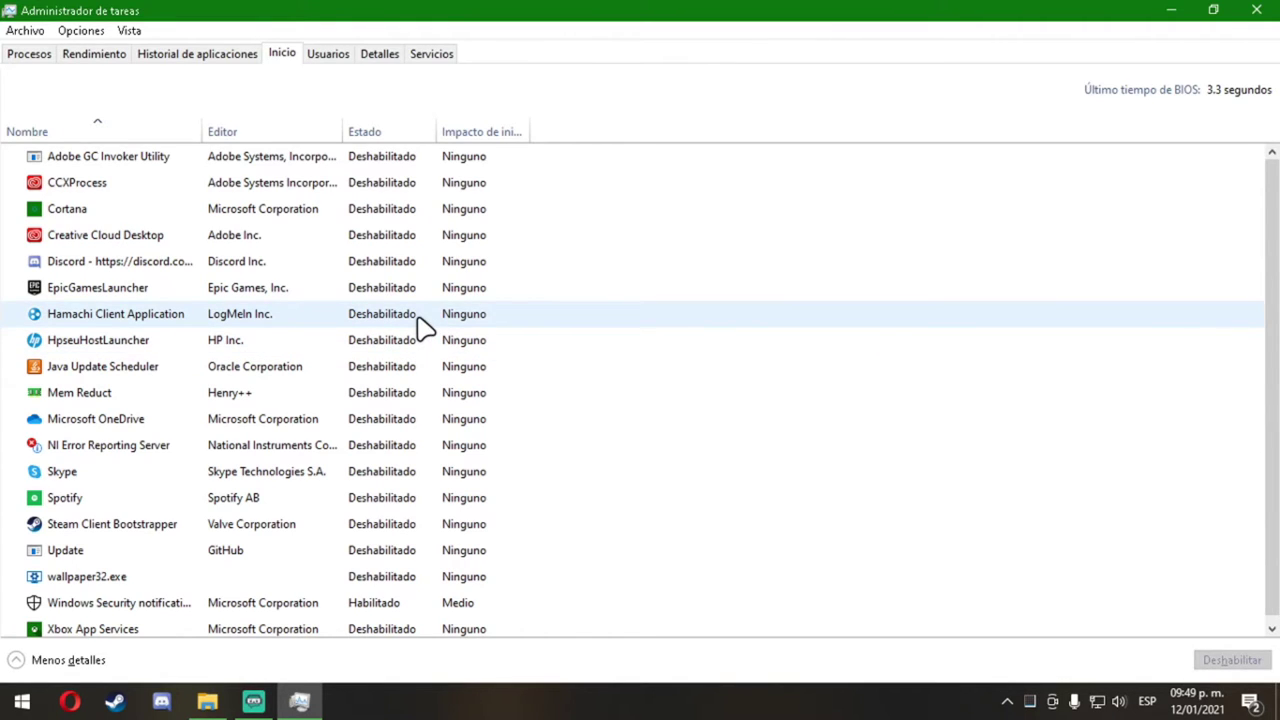
Check the startup options offered for Hamachi Client Application, dismiss them and close Task Manager.
{"action": "right_click", "coordinate": [421, 326]}
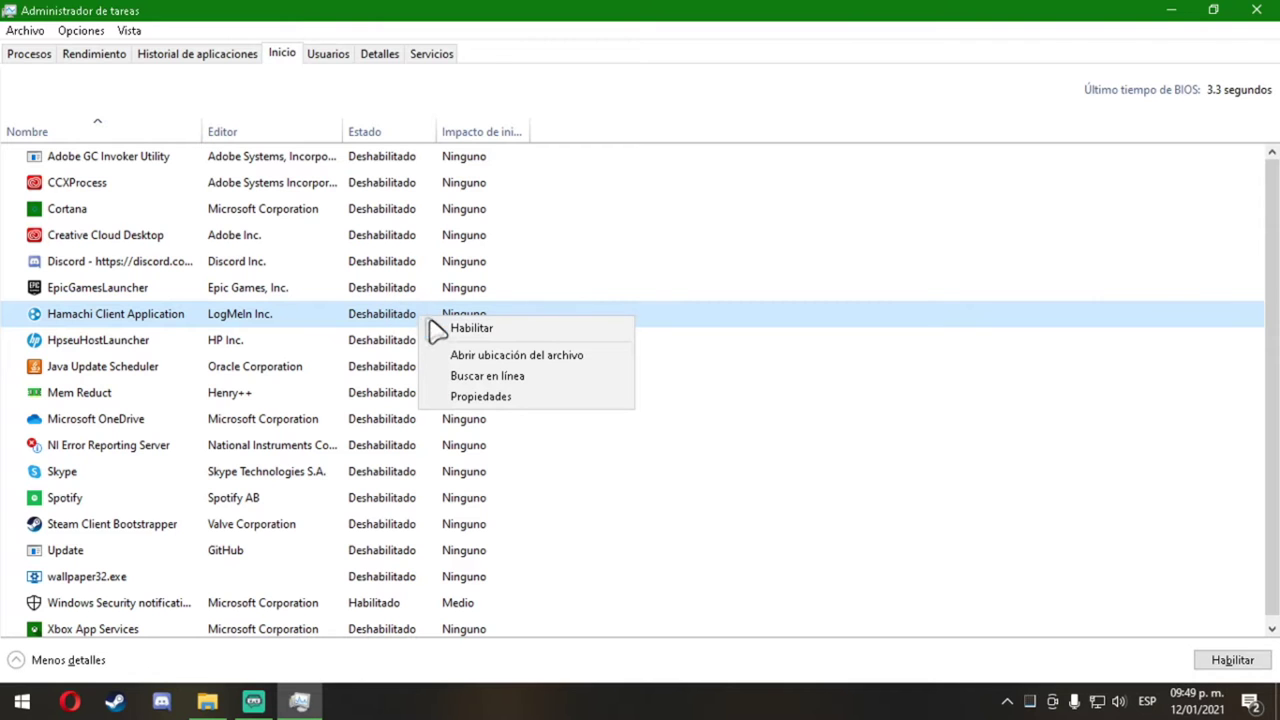
{"action": "left_click", "coordinate": [858, 197]}
{"action": "left_click", "coordinate": [1272, 10]}
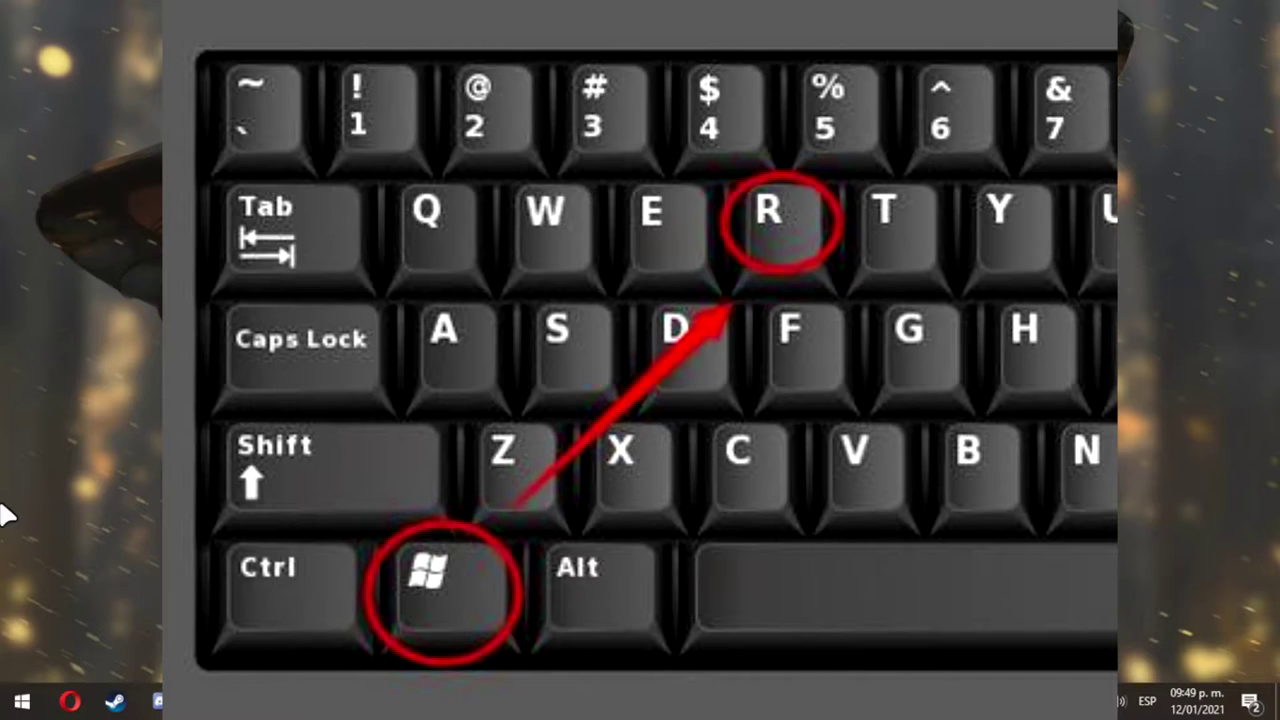
Launch the System Configuration tool by running msconfig.
{"action": "key", "text": "super+r"}
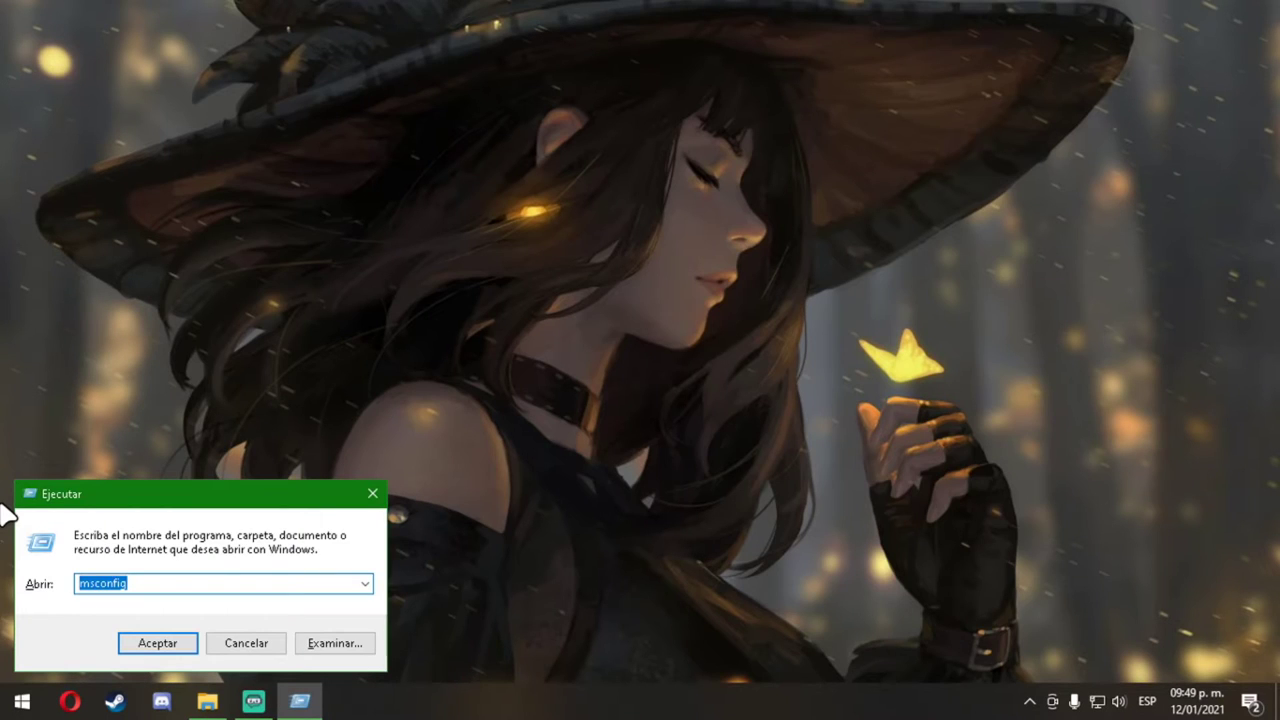
{"action": "key", "text": "BackSpace"}
{"action": "type", "text": "ms"}
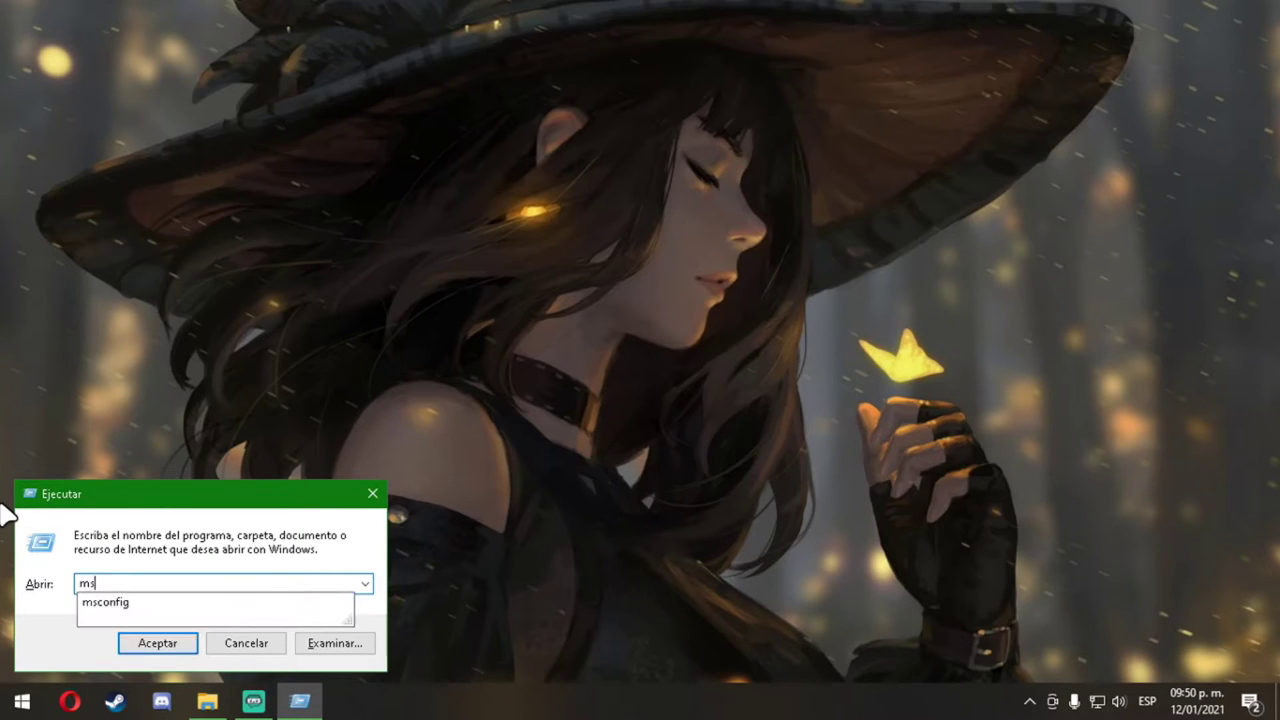
{"action": "type", "text": "config"}
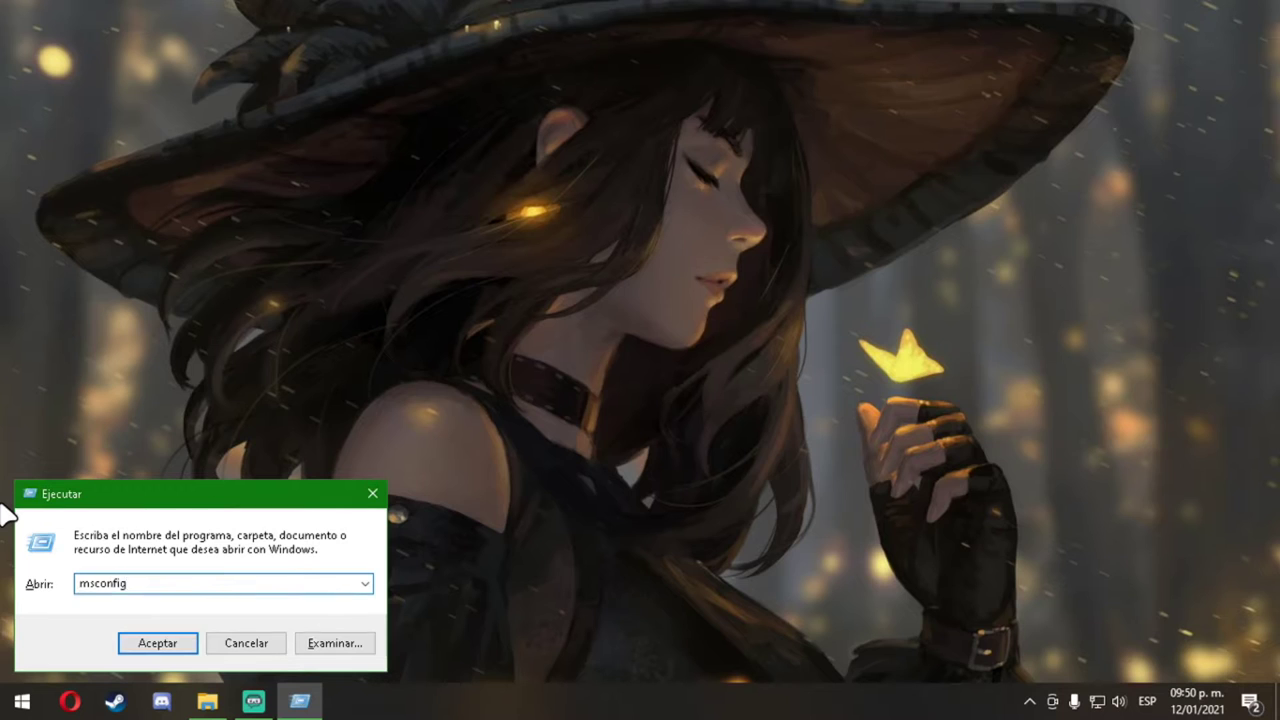
{"action": "key", "text": "Return"}
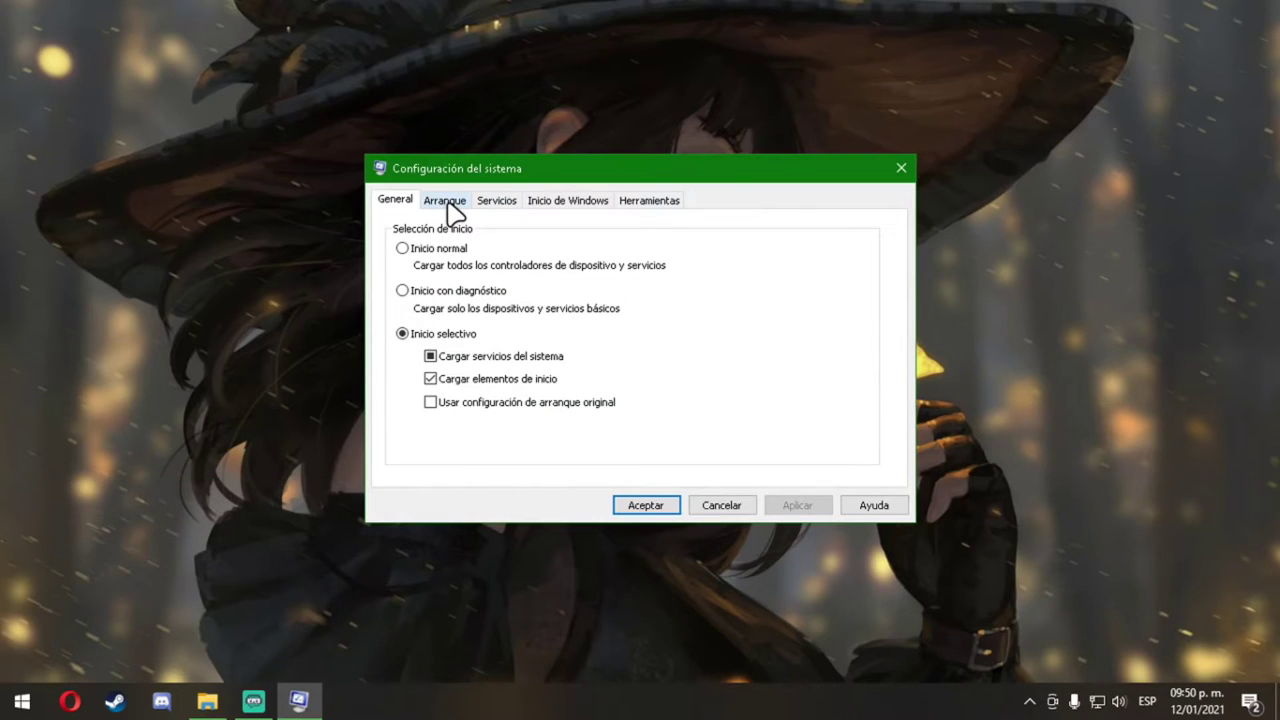
Look over the Windows startup and boot (Arranque) settings and open the boot timeout value for editing.
{"action": "left_click", "coordinate": [548, 200]}
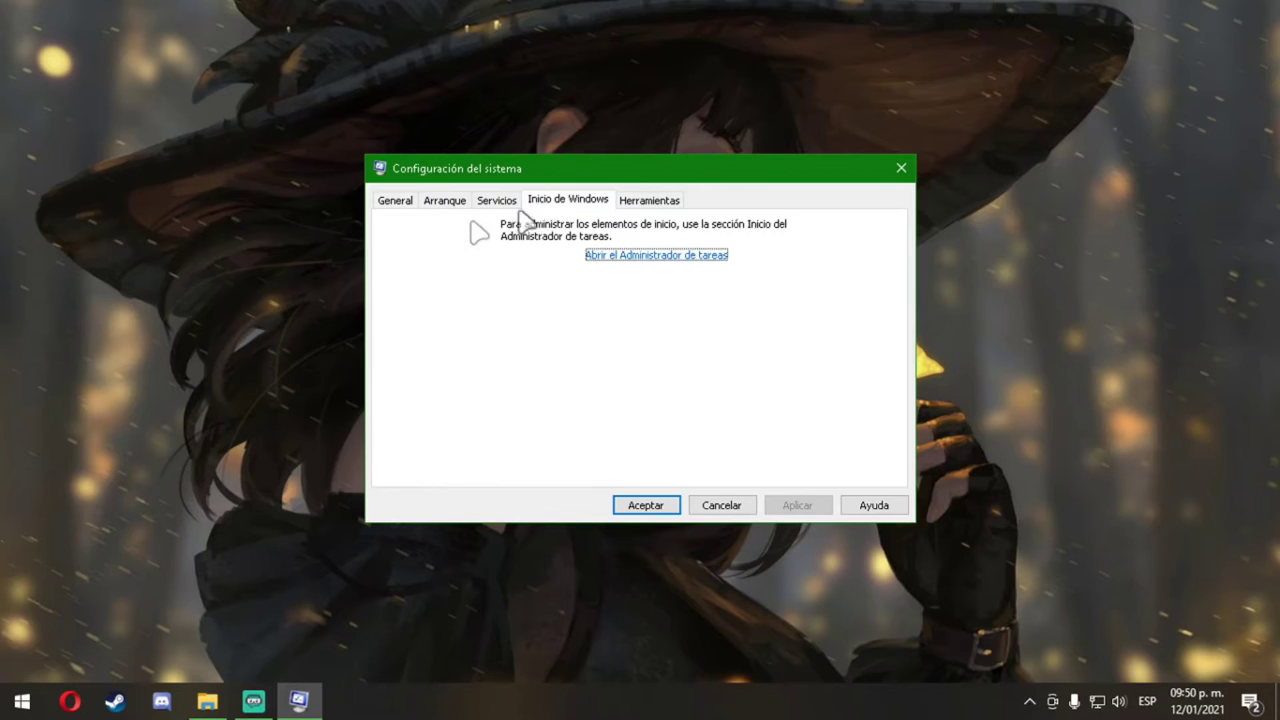
{"action": "left_click", "coordinate": [445, 201]}
{"action": "left_click", "coordinate": [767, 377]}
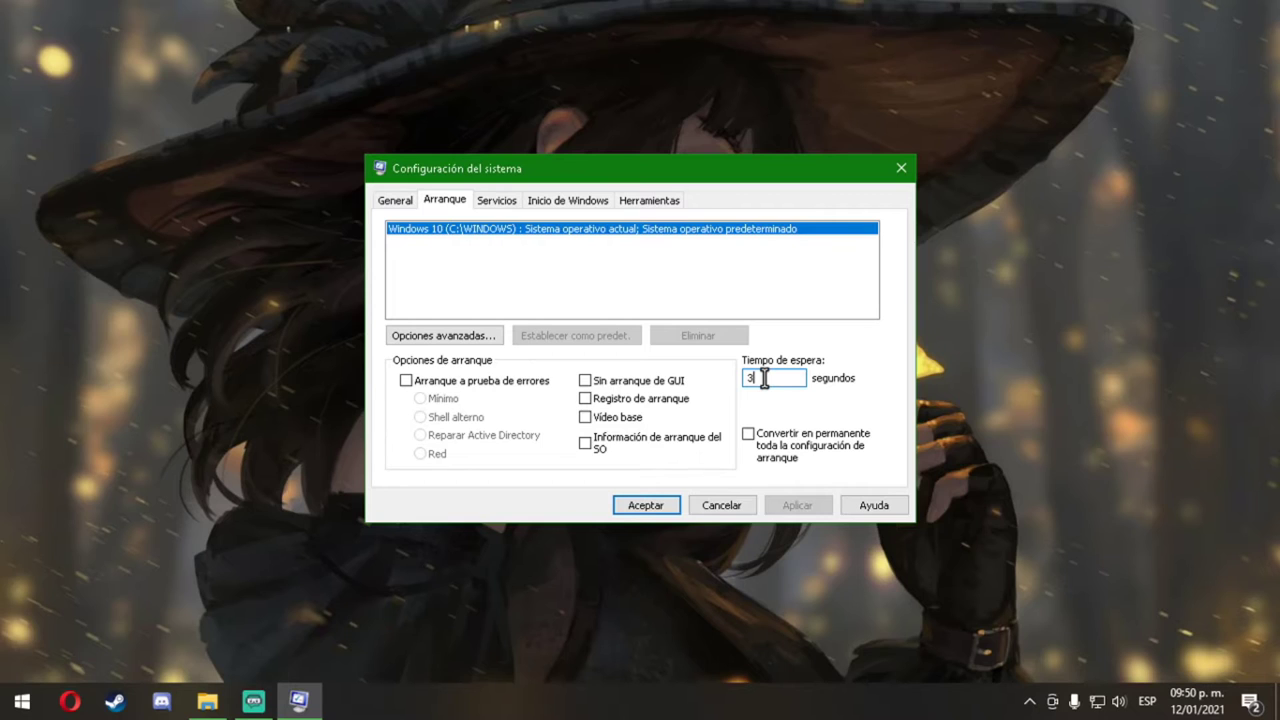
Check the available processor counts in the advanced boot options, accept 1 processor and close System Configuration without applying.
{"action": "left_click", "coordinate": [452, 337]}
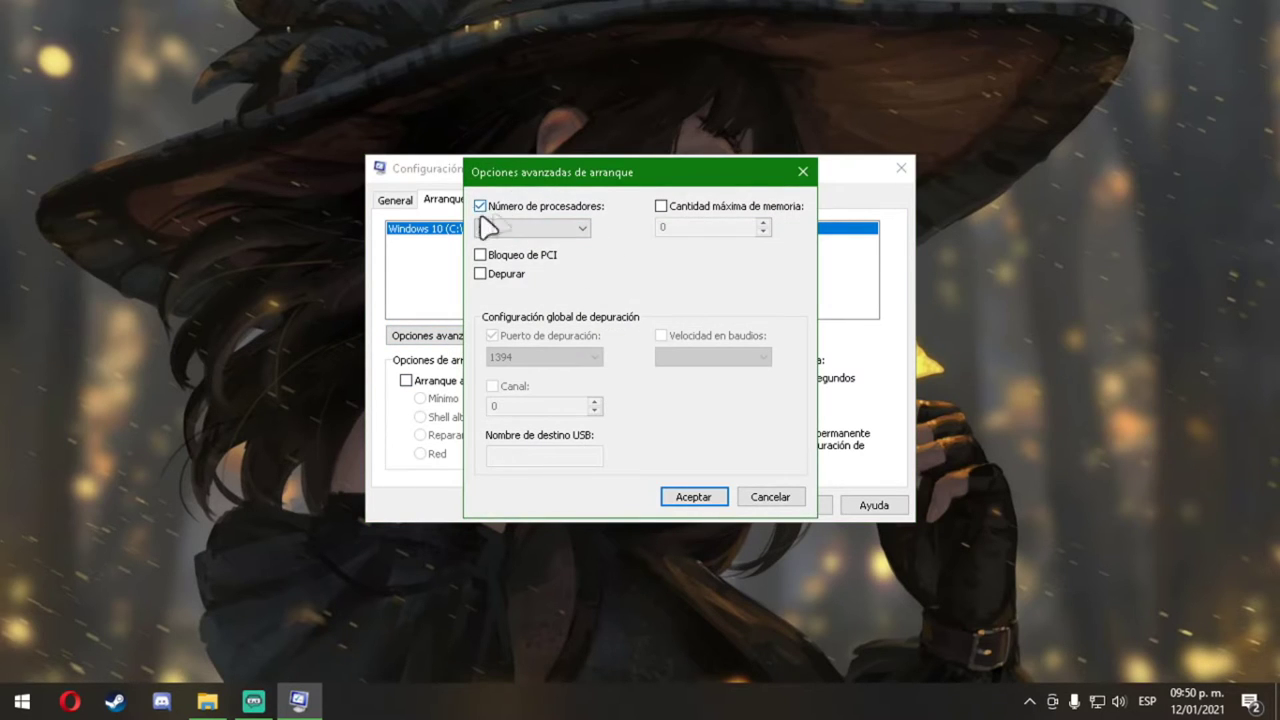
{"action": "left_click", "coordinate": [559, 236]}
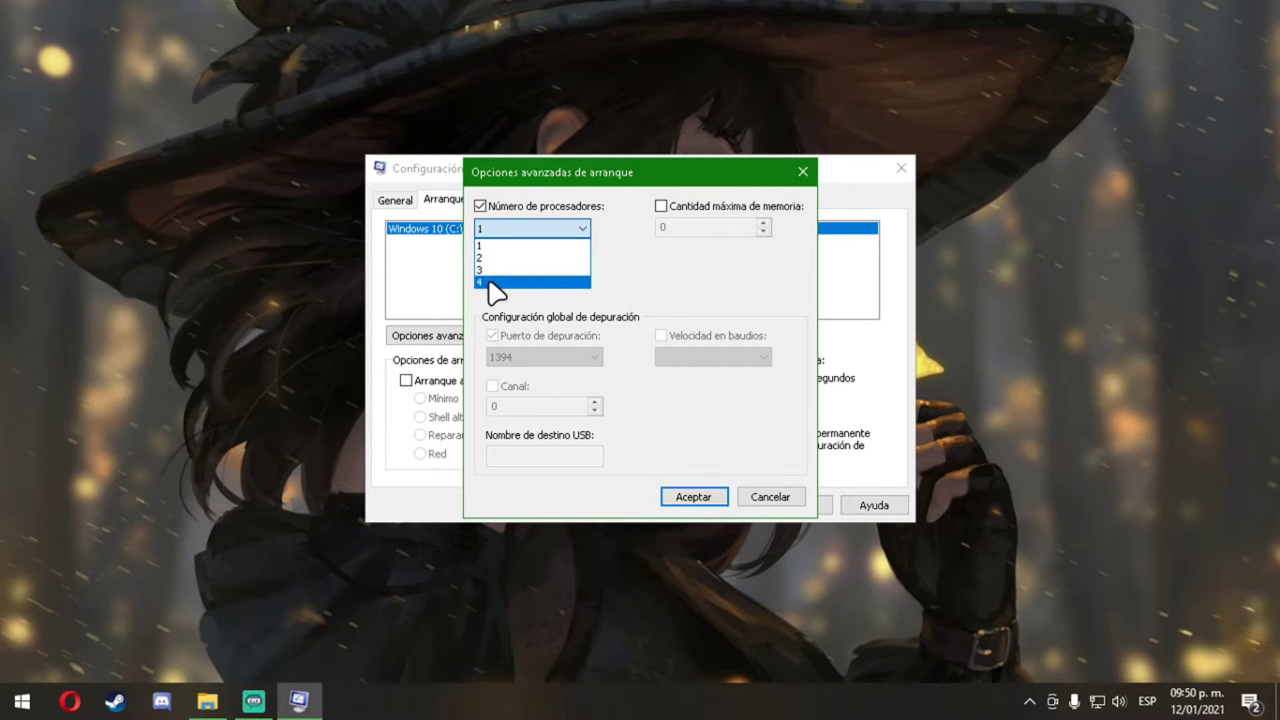
{"action": "left_click", "coordinate": [677, 277]}
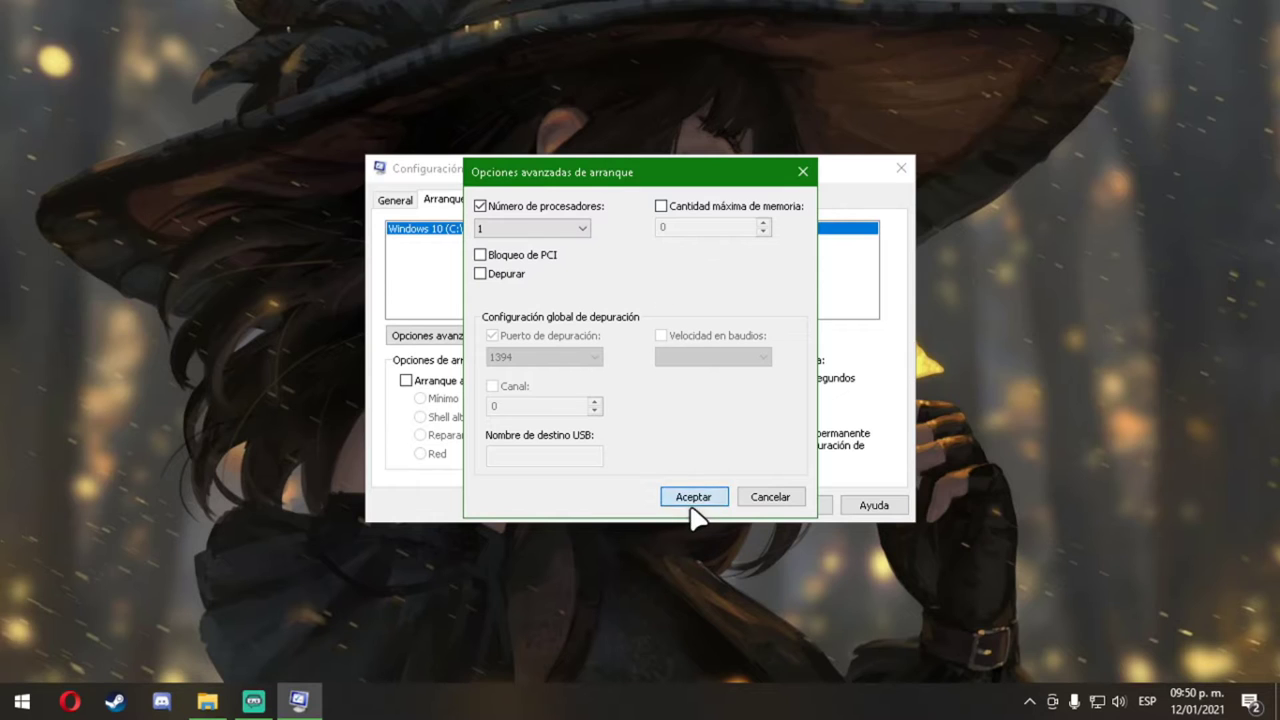
{"action": "left_click", "coordinate": [690, 500]}
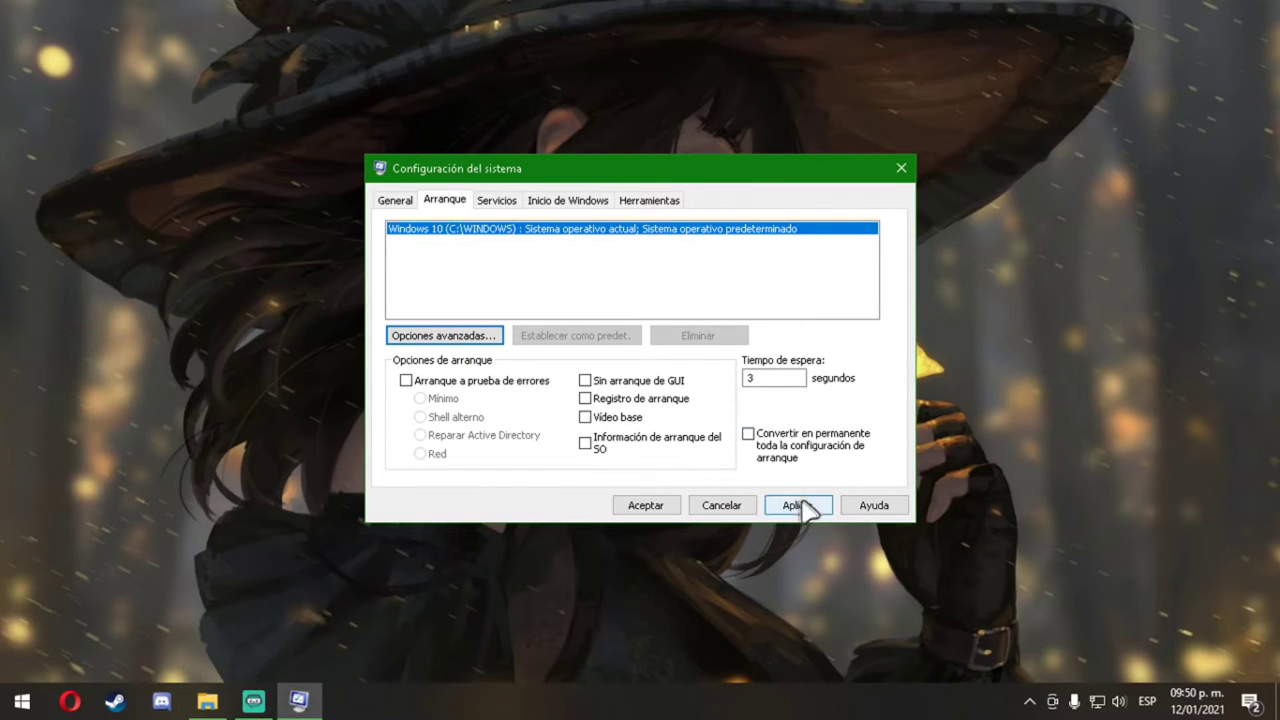
{"action": "left_click", "coordinate": [899, 169]}
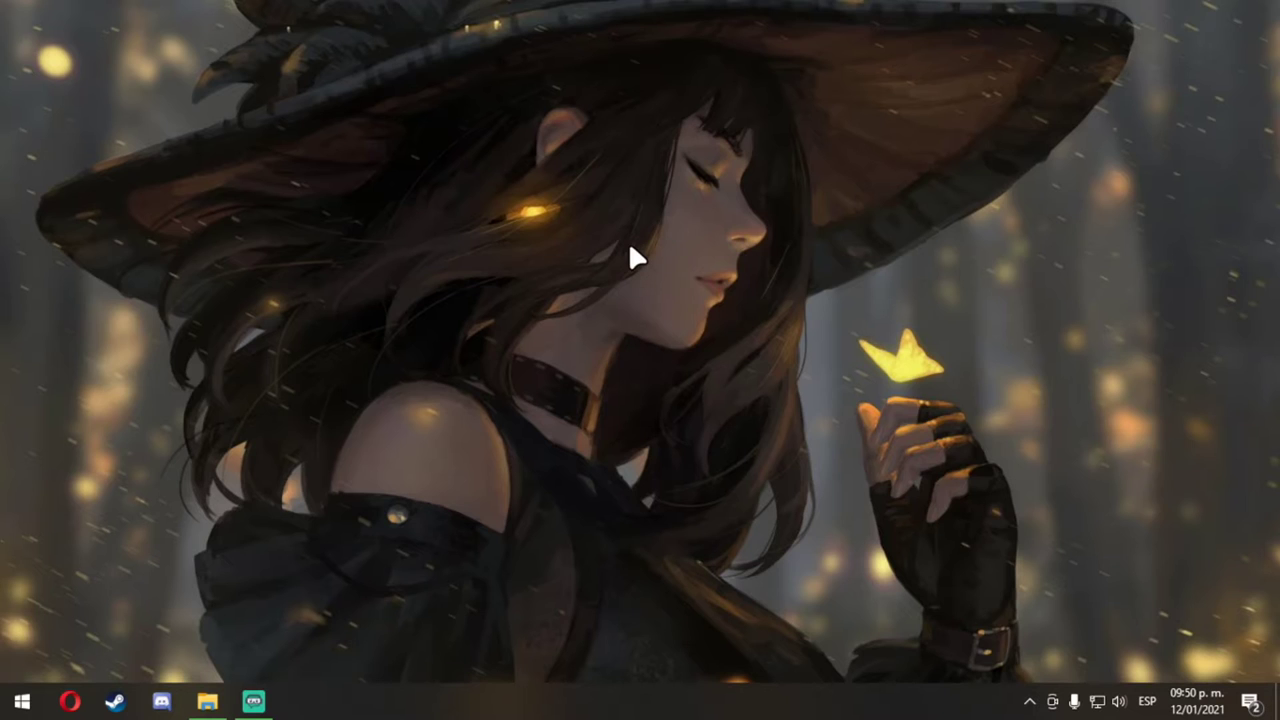
Open the system's About page in a maximized window and go to the advanced system settings.
{"action": "key", "text": "super+x"}
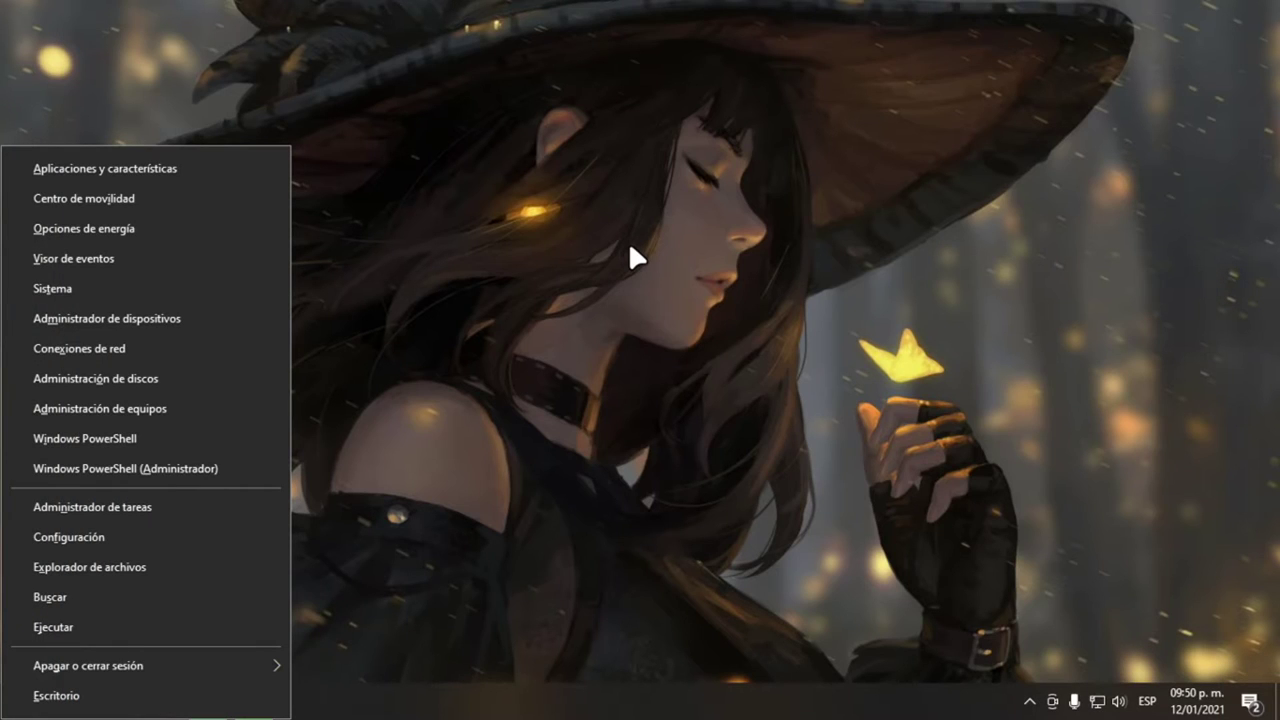
{"action": "left_click", "coordinate": [73, 297]}
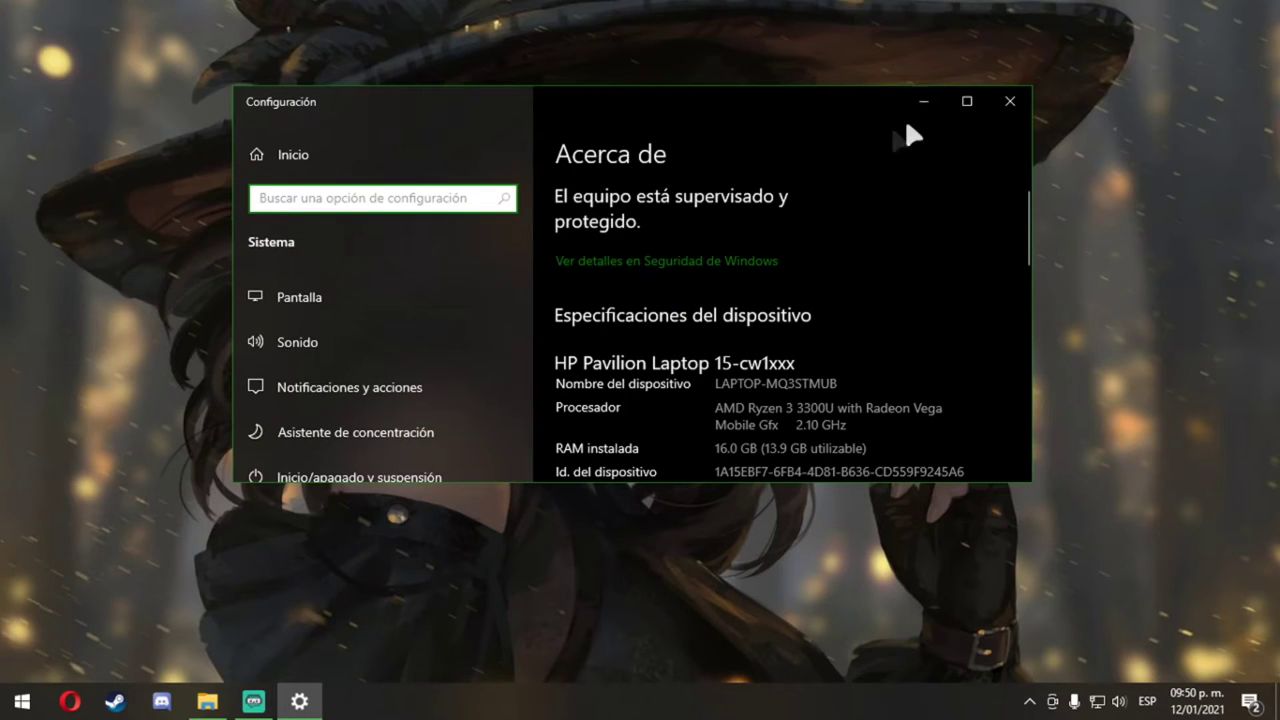
{"action": "left_click", "coordinate": [966, 101]}
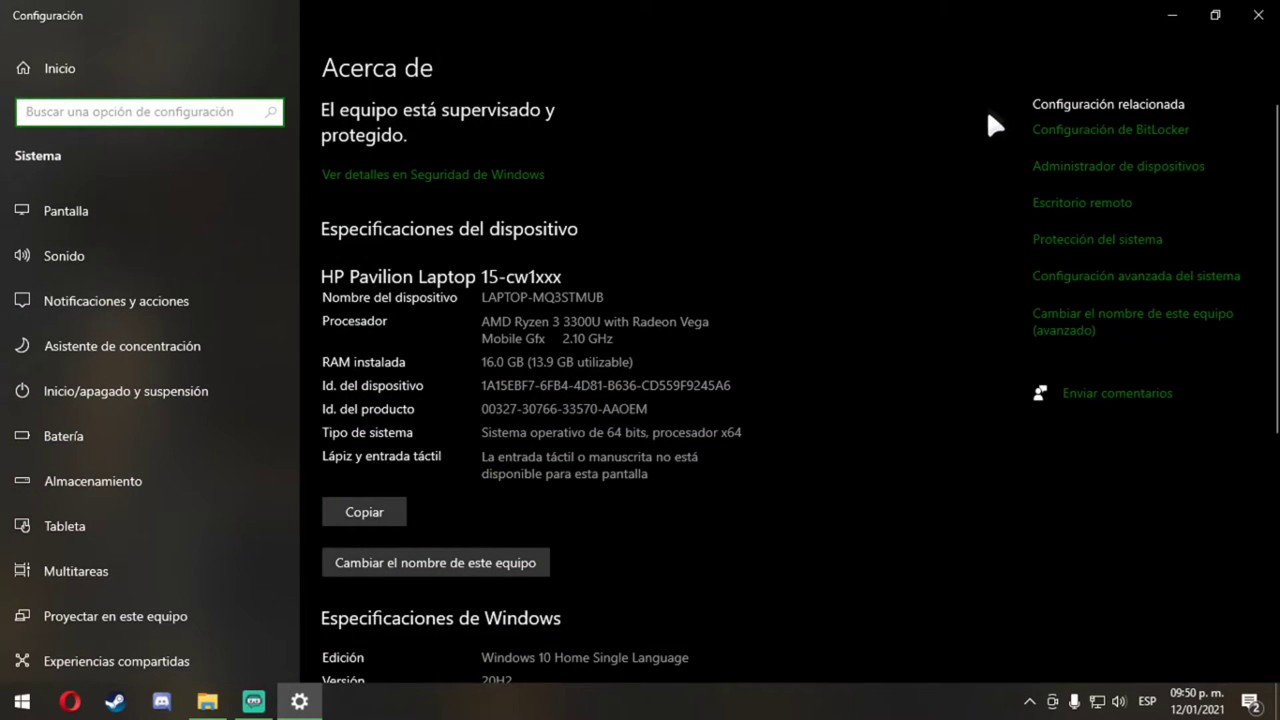
{"action": "left_click", "coordinate": [1069, 278]}
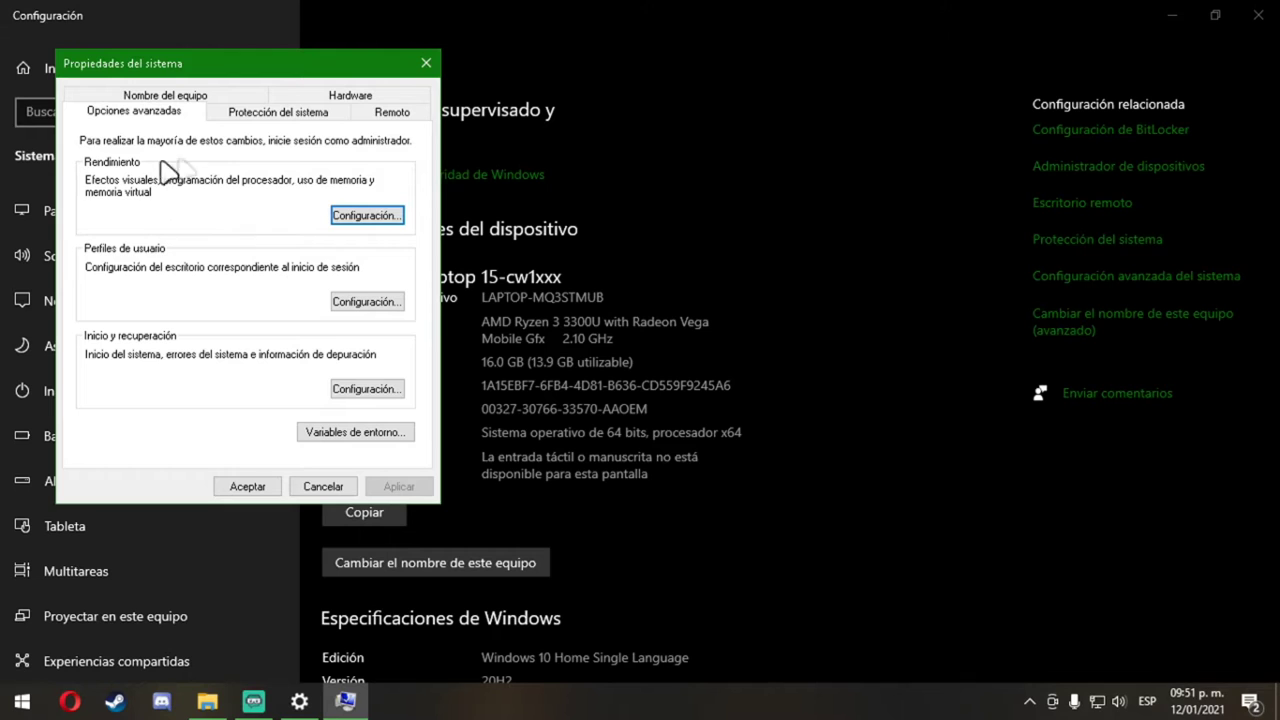
Accept custom visual effects with only "Mostrar vistas en miniatura en lugar de iconos" enabled, and close System Properties.
{"action": "left_click", "coordinate": [352, 220]}
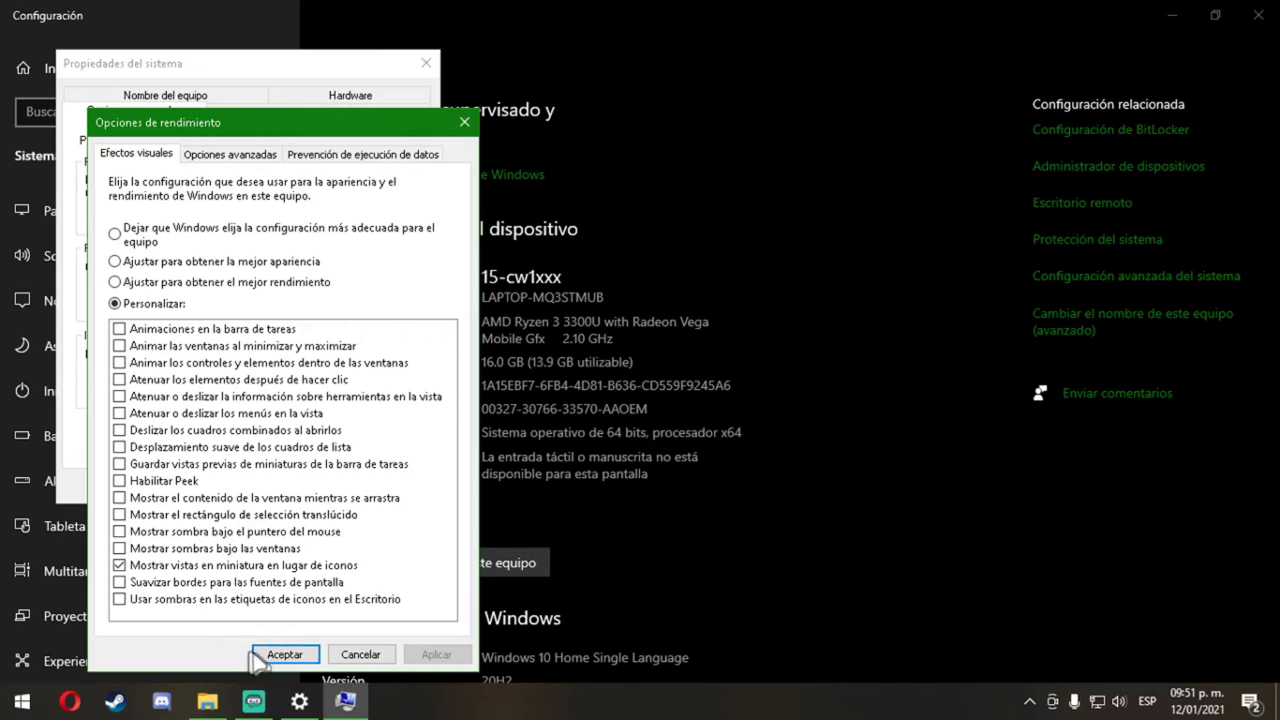
{"action": "left_click", "coordinate": [284, 654]}
{"action": "left_click", "coordinate": [425, 62]}
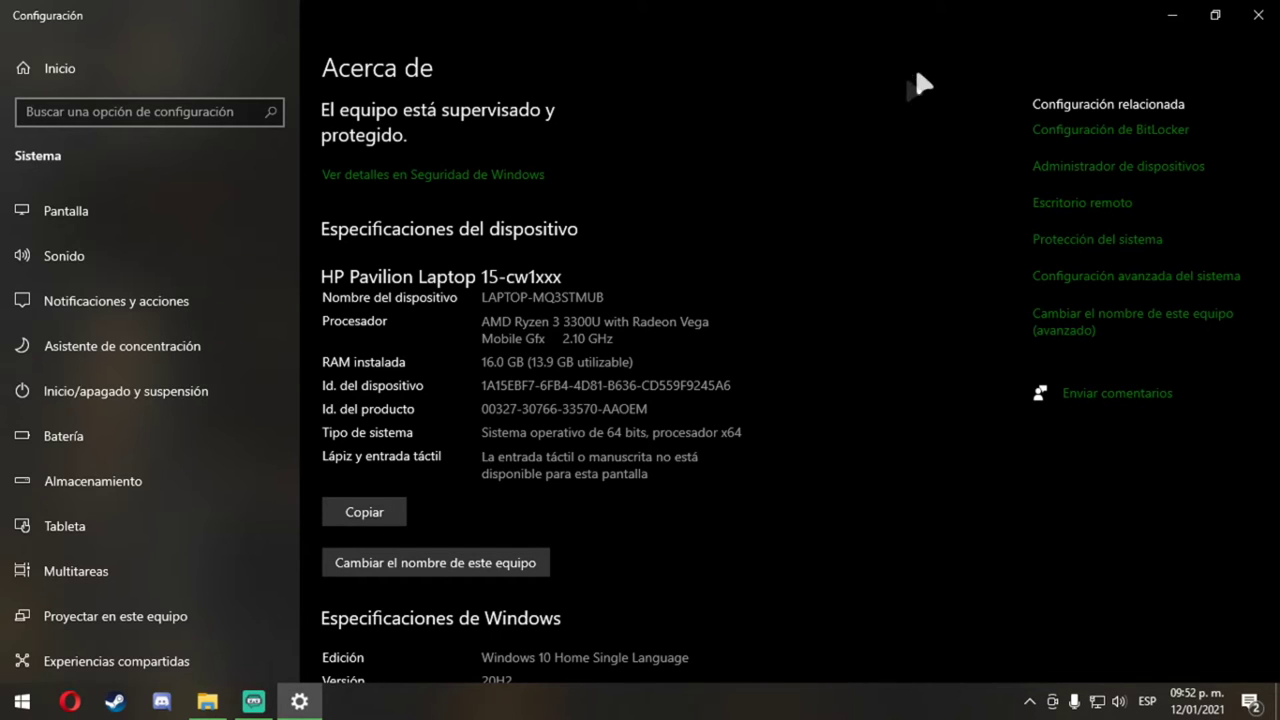
Test the window effects by repeatedly minimizing and restoring, moving and maximizing the Settings window, and close it.
{"action": "left_click", "coordinate": [1174, 16]}
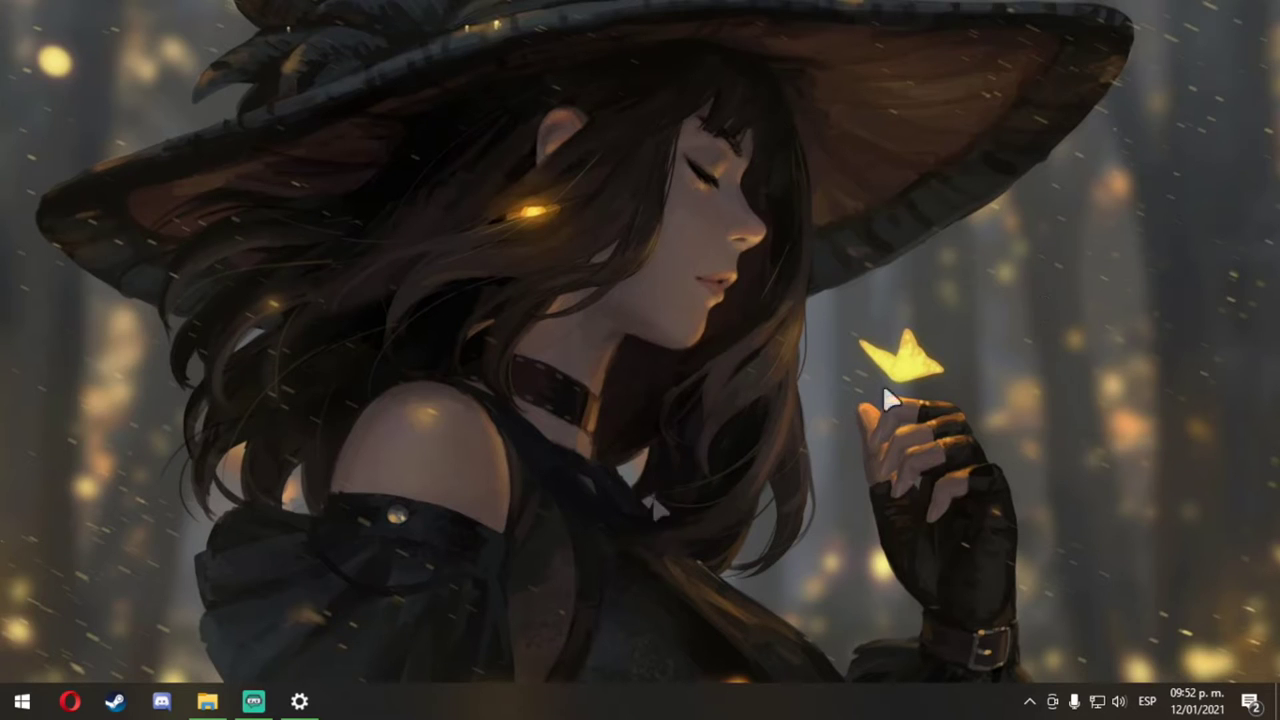
{"action": "left_click", "coordinate": [299, 703]}
{"action": "left_click", "coordinate": [299, 705]}
{"action": "left_click", "coordinate": [299, 705]}
{"action": "left_click", "coordinate": [299, 705]}
{"action": "left_click", "coordinate": [299, 707]}
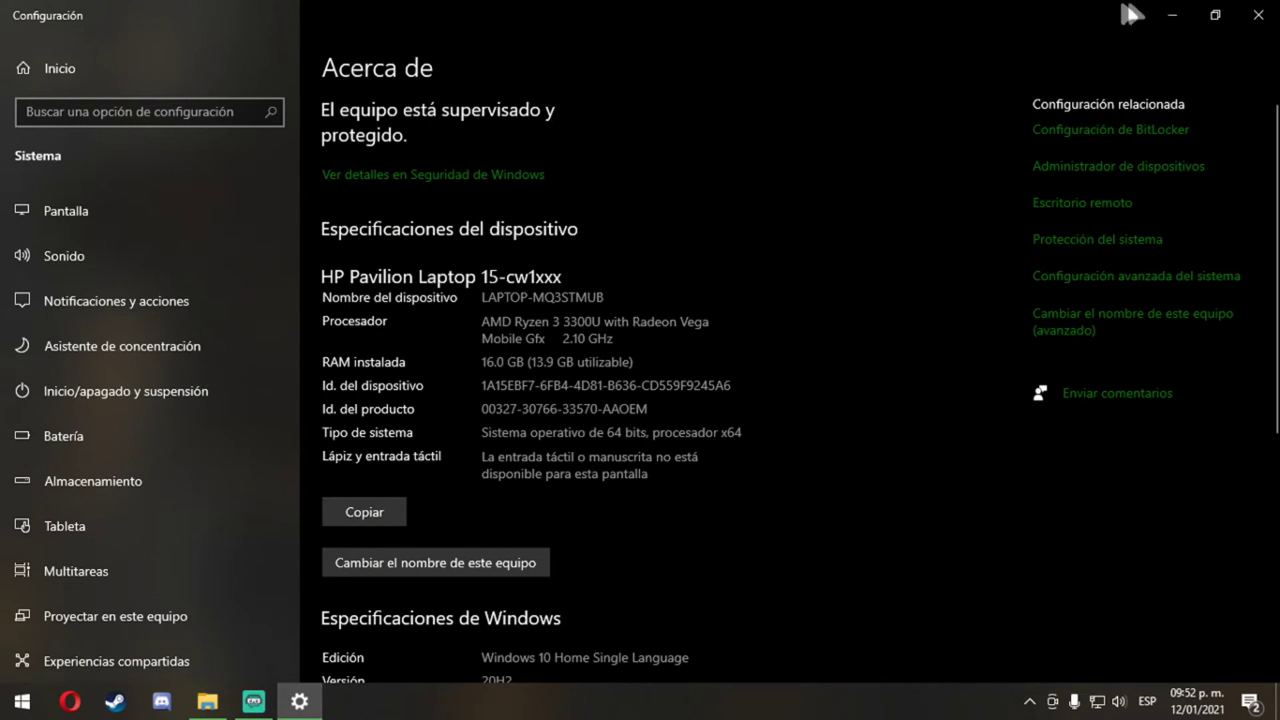
{"action": "left_click", "coordinate": [1211, 14]}
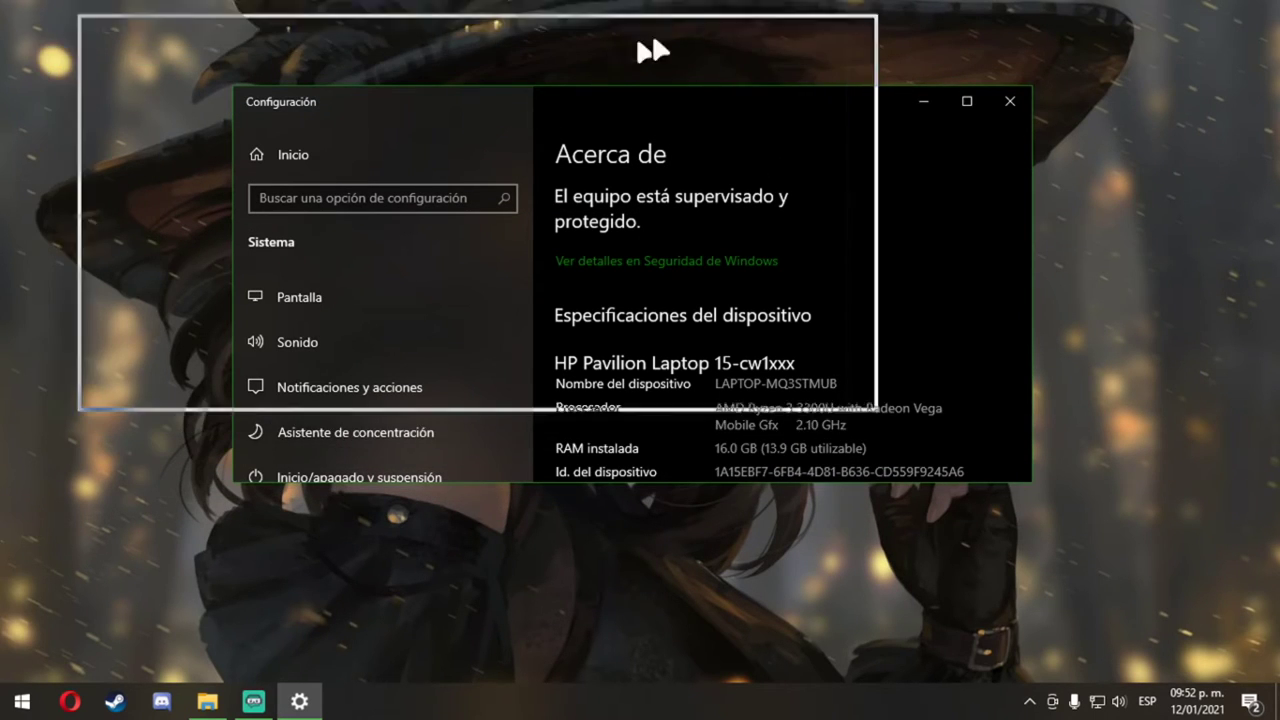
{"action": "left_click_drag", "start_coordinate": [1005, 60], "coordinate": [811, 143]}
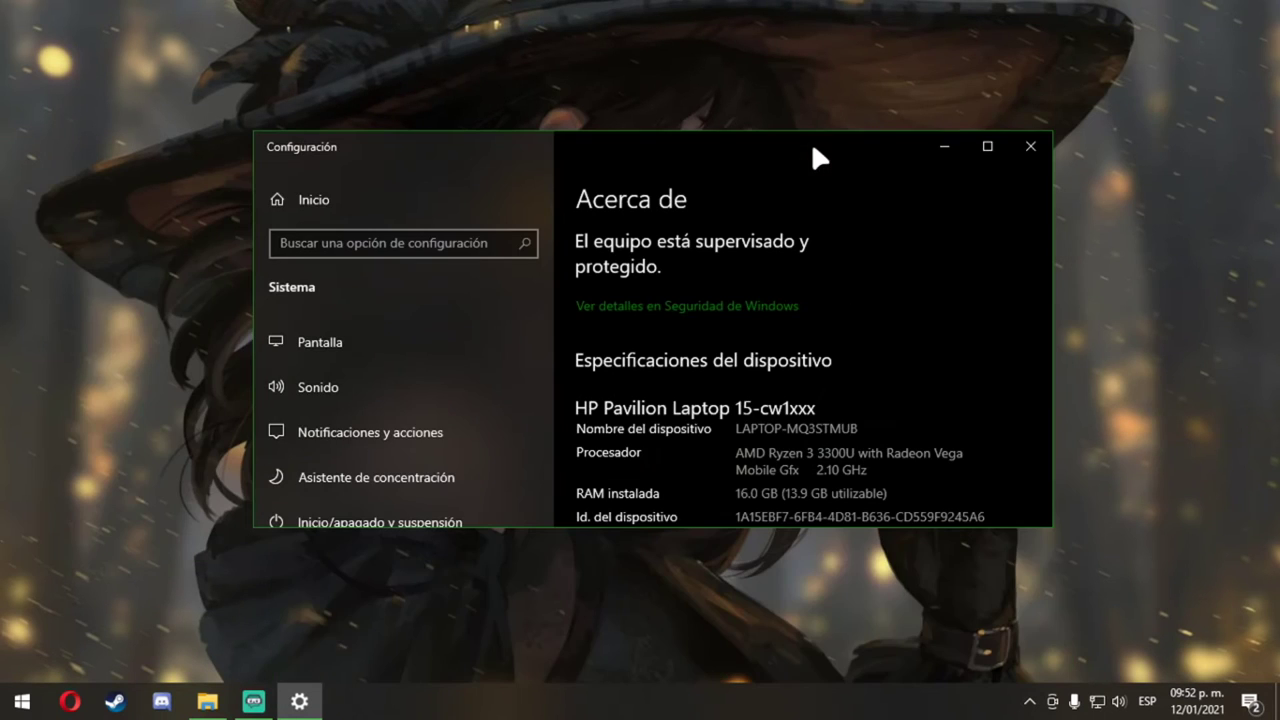
{"action": "left_click", "coordinate": [972, 152]}
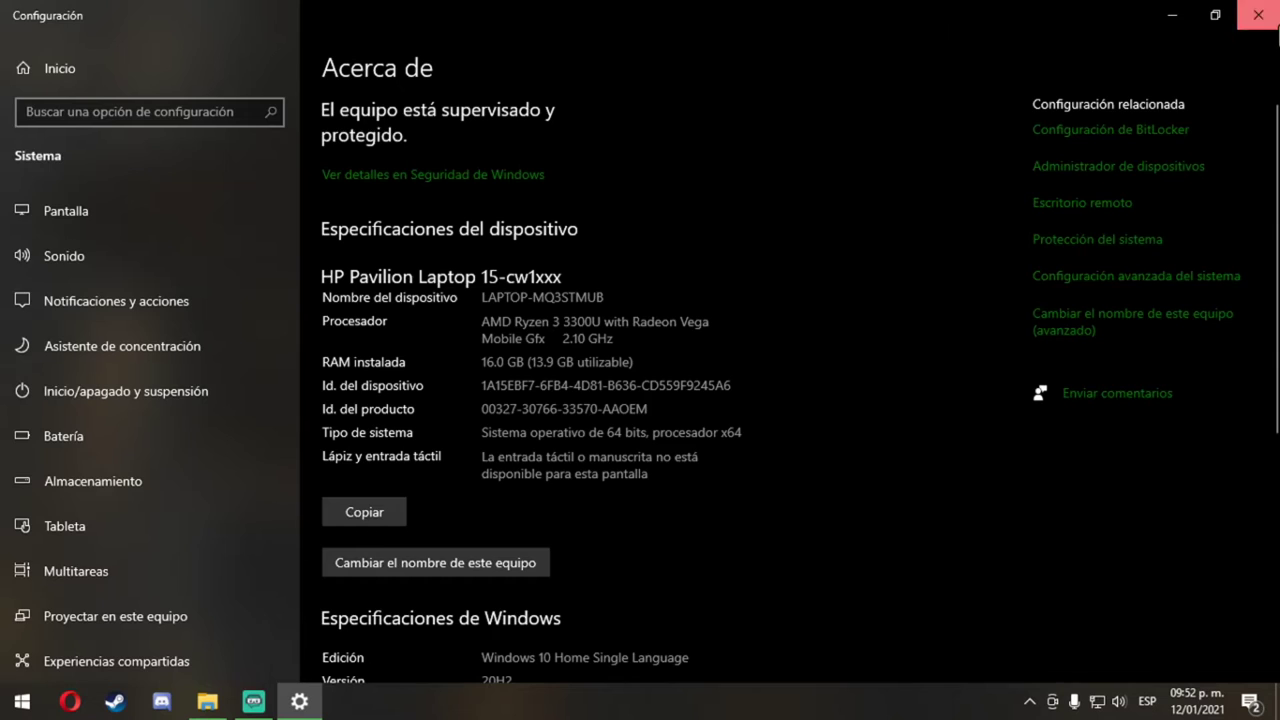
{"action": "left_click", "coordinate": [1258, 15]}
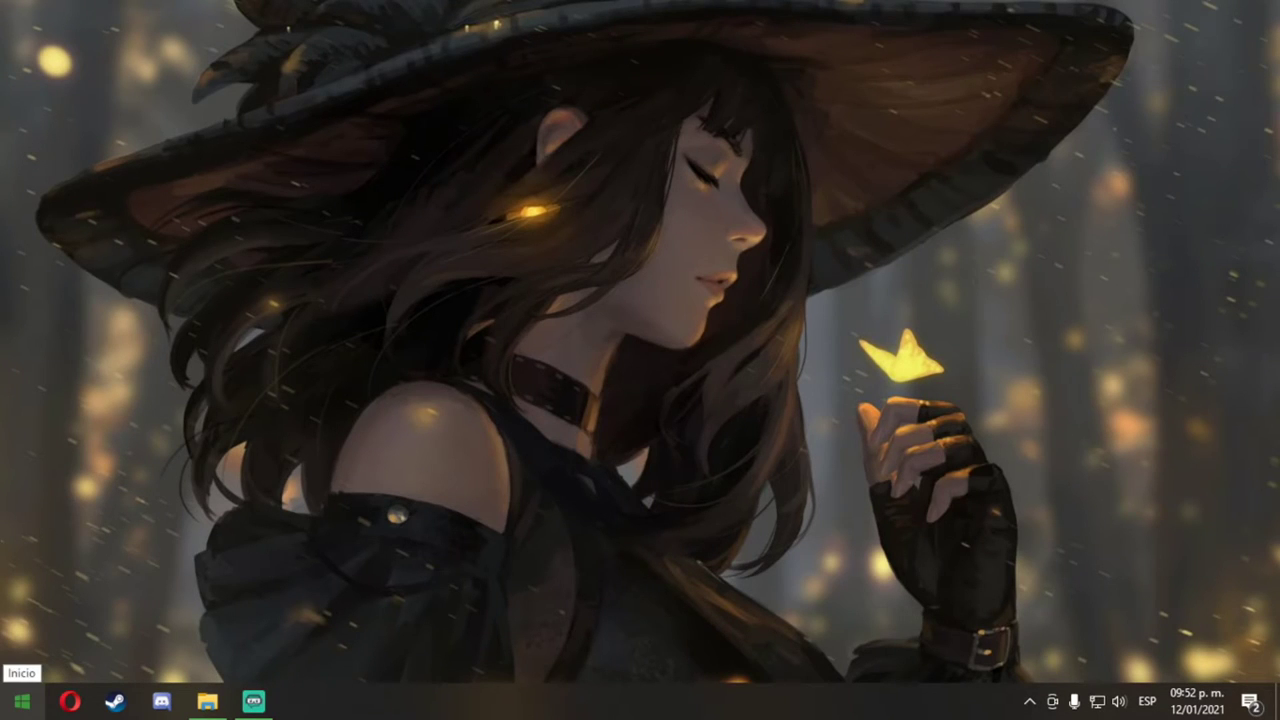
Open the Windows Prefetch folder by running prefetch.
{"action": "key", "text": "super+r"}
{"action": "key", "text": "BackSpace"}
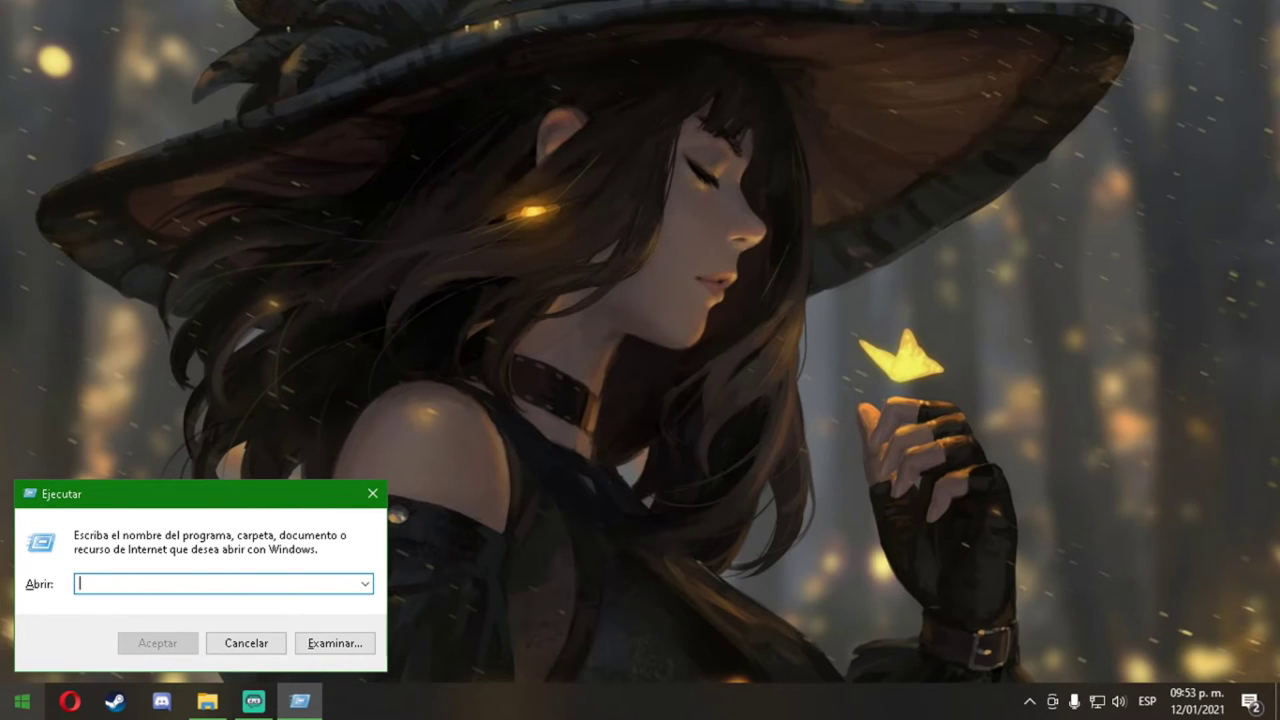
{"action": "type", "text": "prefe"}
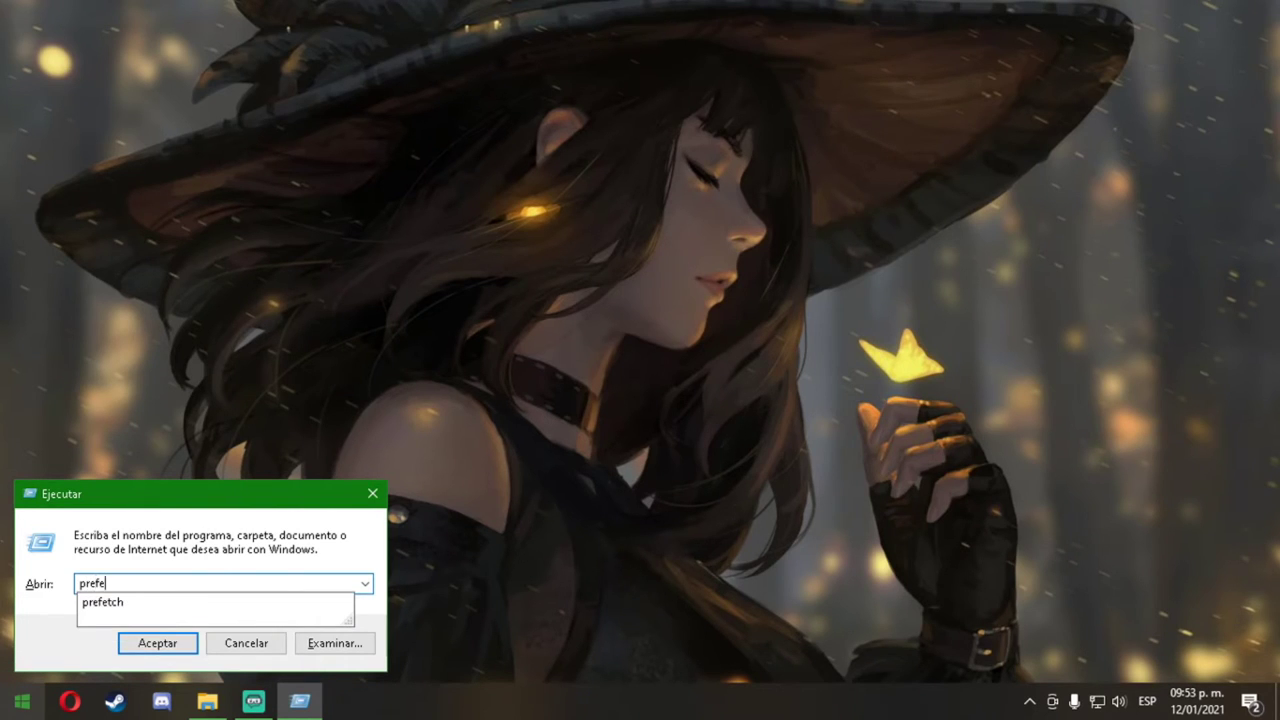
{"action": "type", "text": "tch"}
{"action": "key", "text": "Return"}
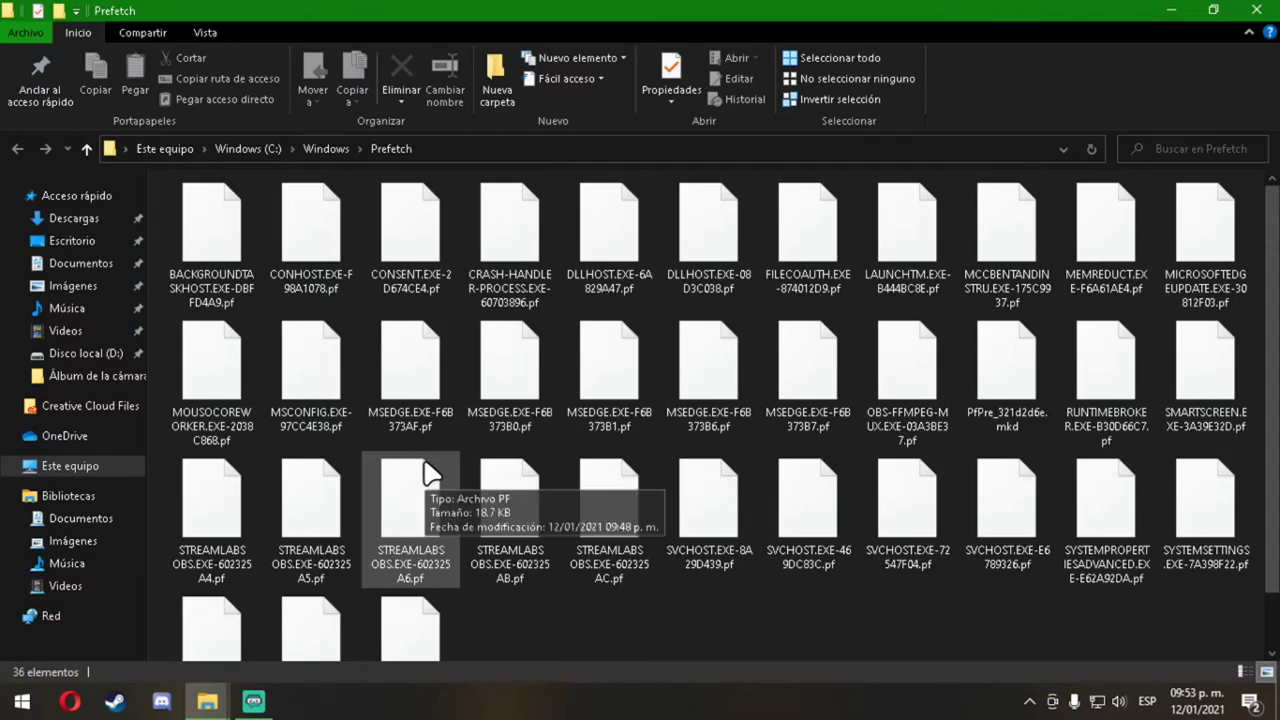
Delete all files in the Prefetch folder, skipping the file in use, and close the folder window.
{"action": "key", "text": "ctrl+e"}
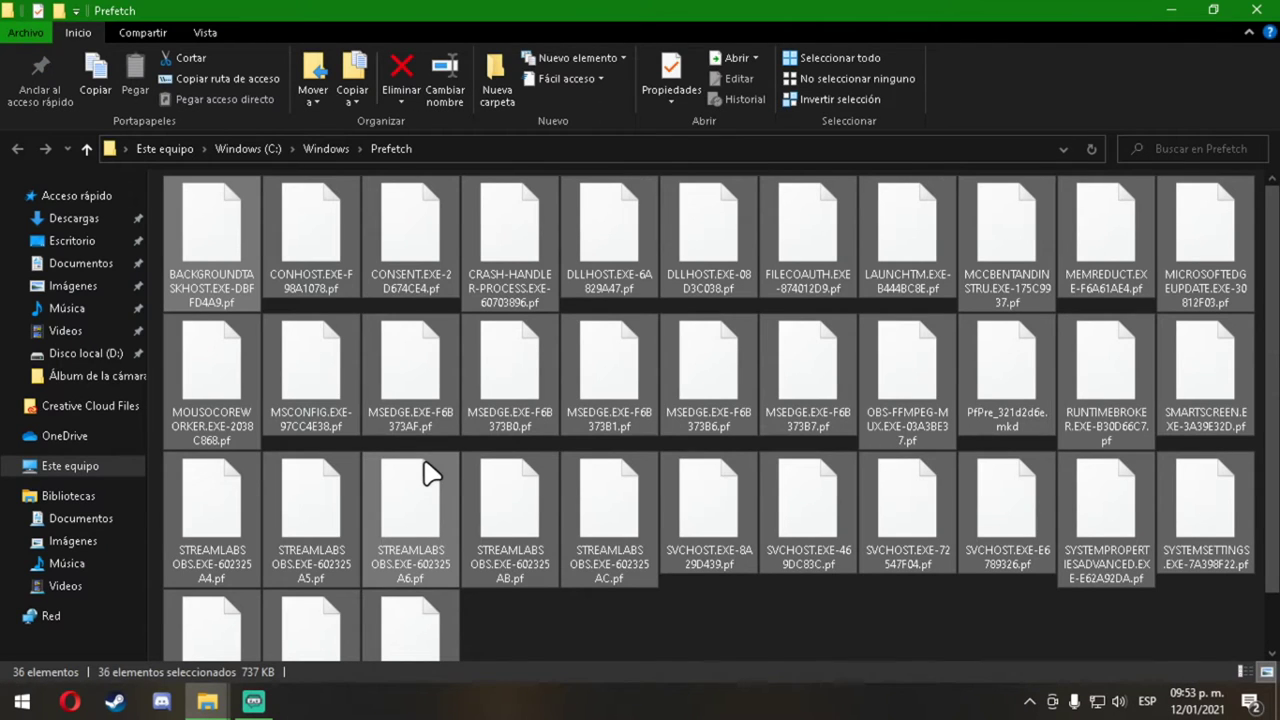
{"action": "right_click", "coordinate": [586, 345]}
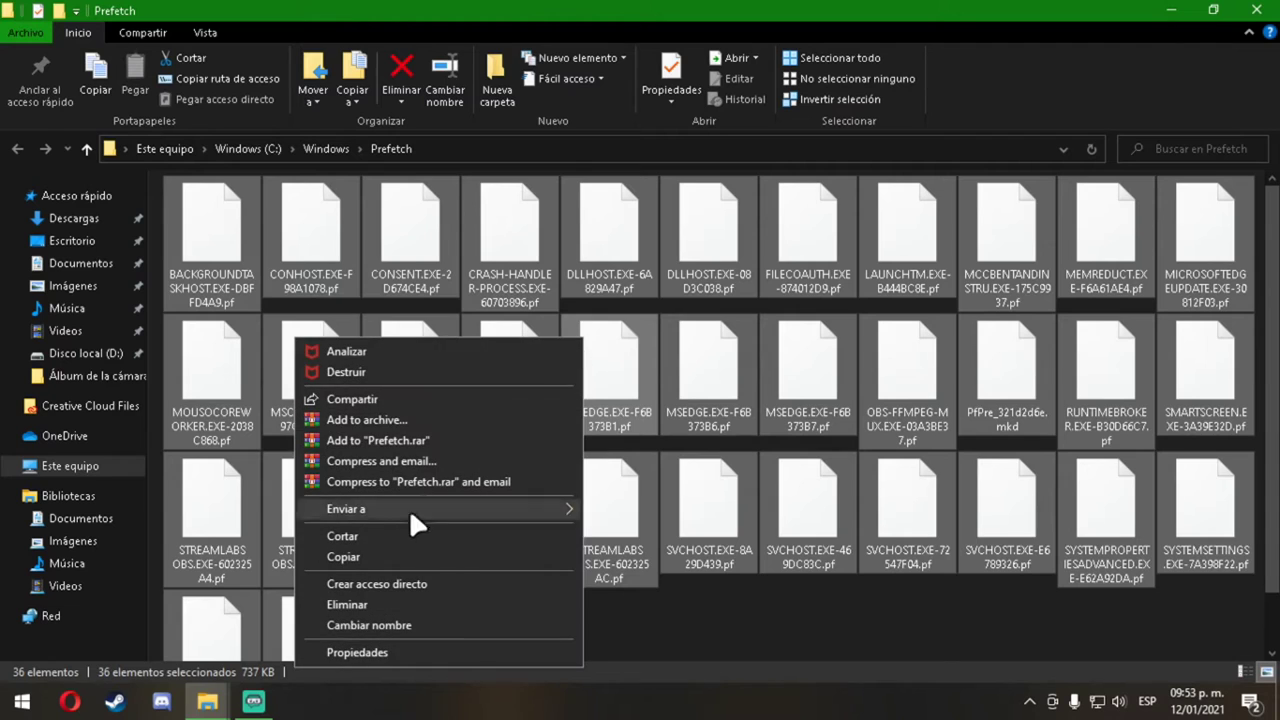
{"action": "left_click", "coordinate": [354, 604]}
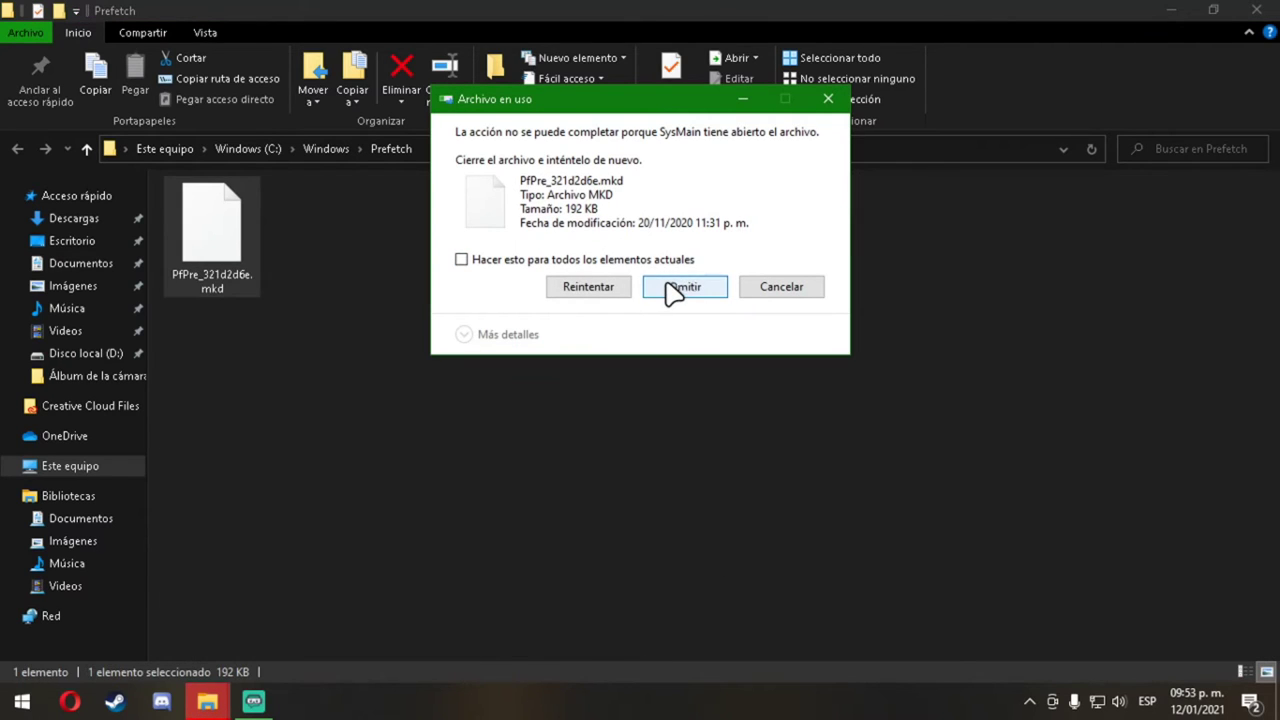
{"action": "left_click", "coordinate": [670, 292]}
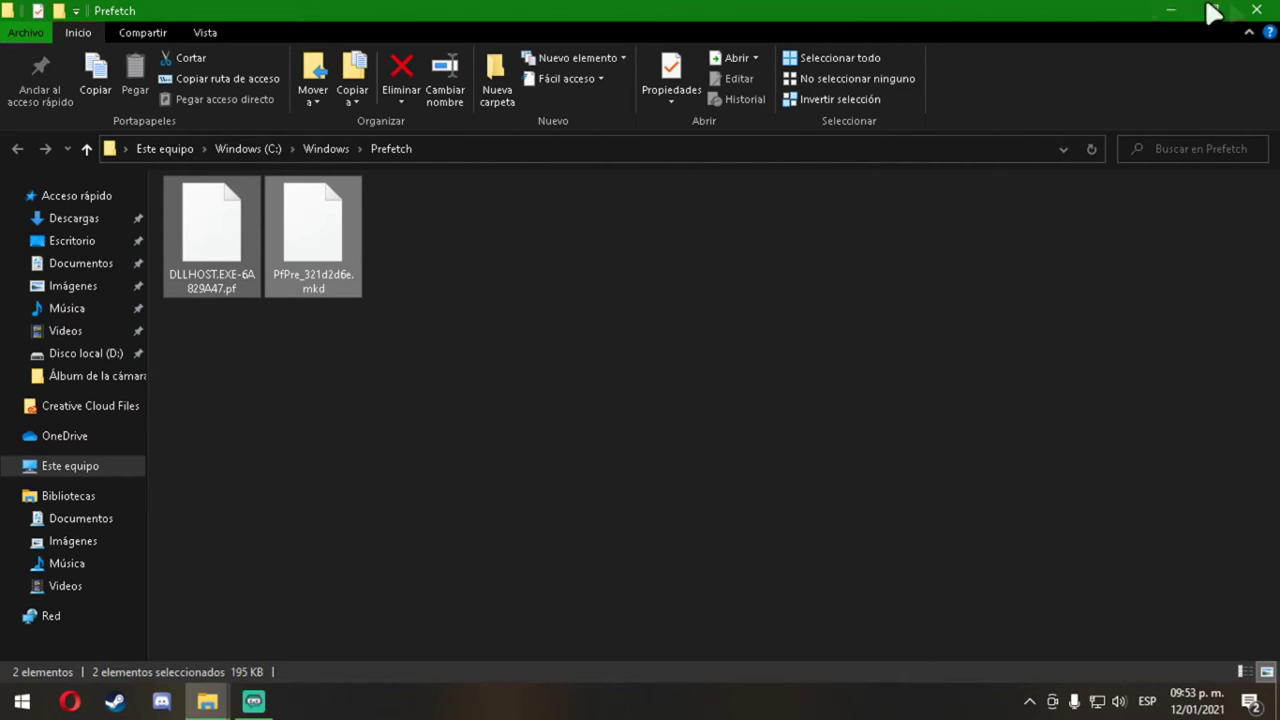
{"action": "left_click", "coordinate": [1258, 10]}
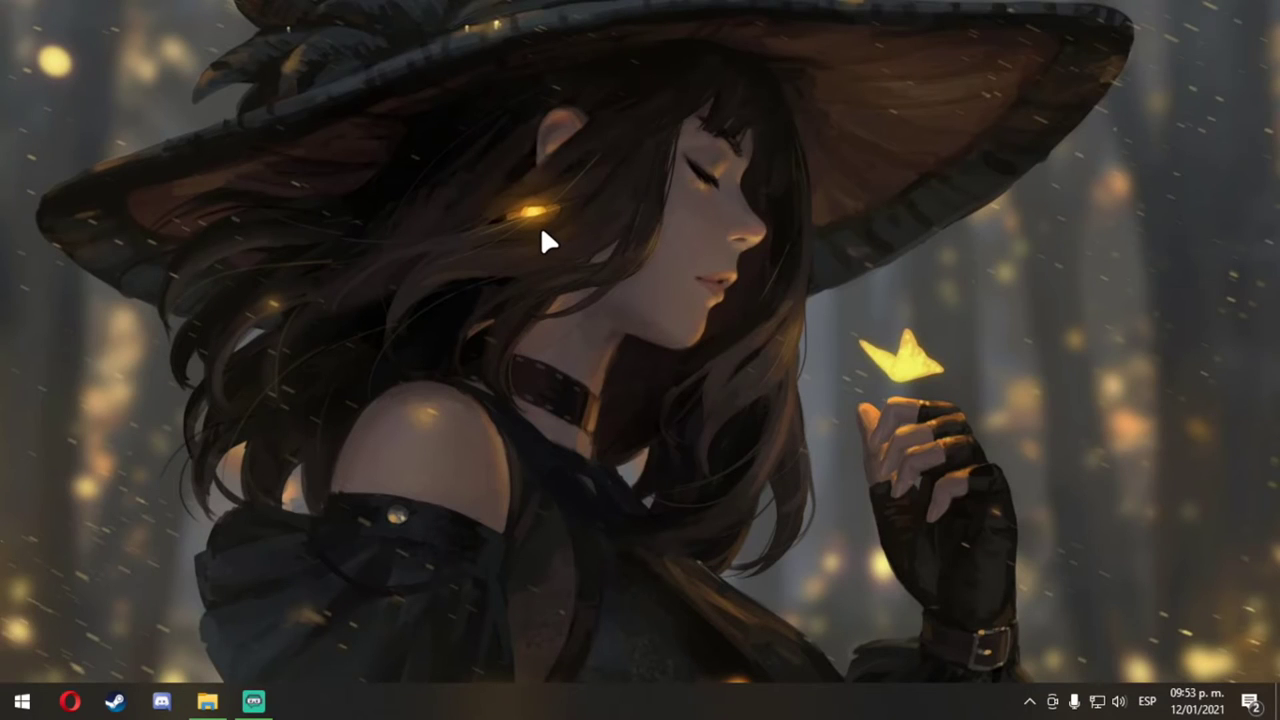
Open the user's temporary files folder by running %temp%.
{"action": "key", "text": "super+r"}
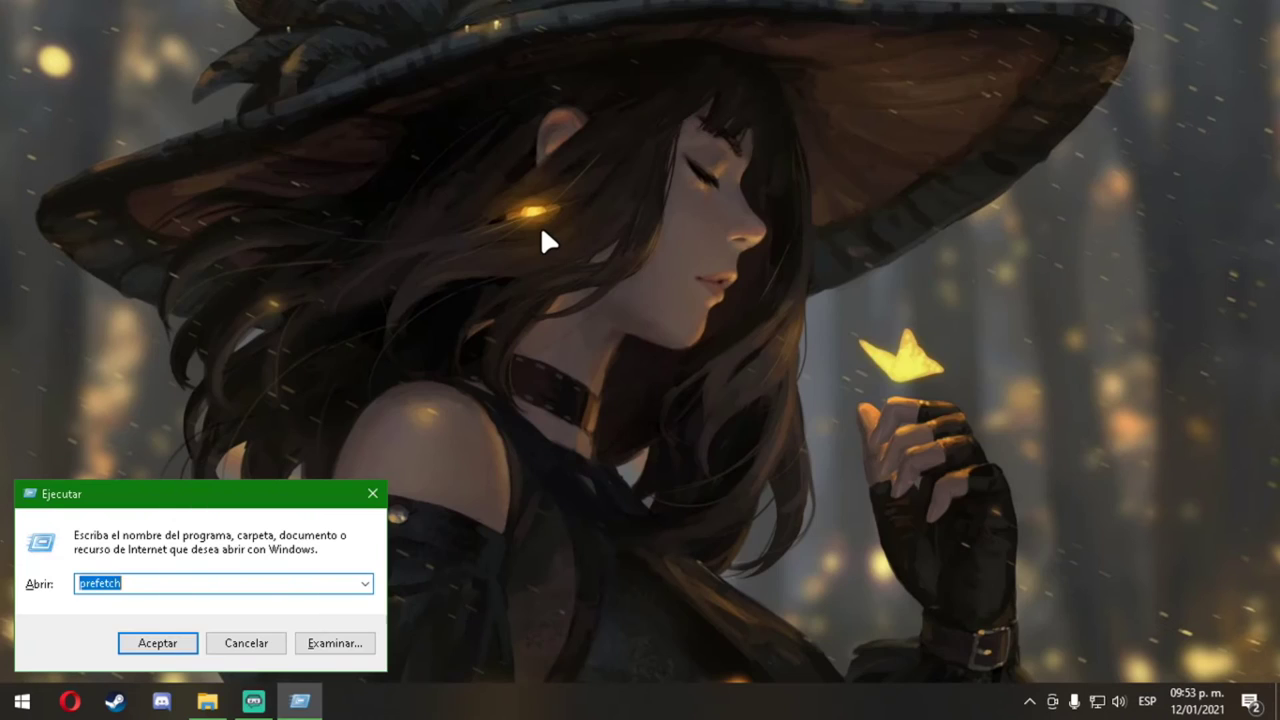
{"action": "key", "text": "BackSpace"}
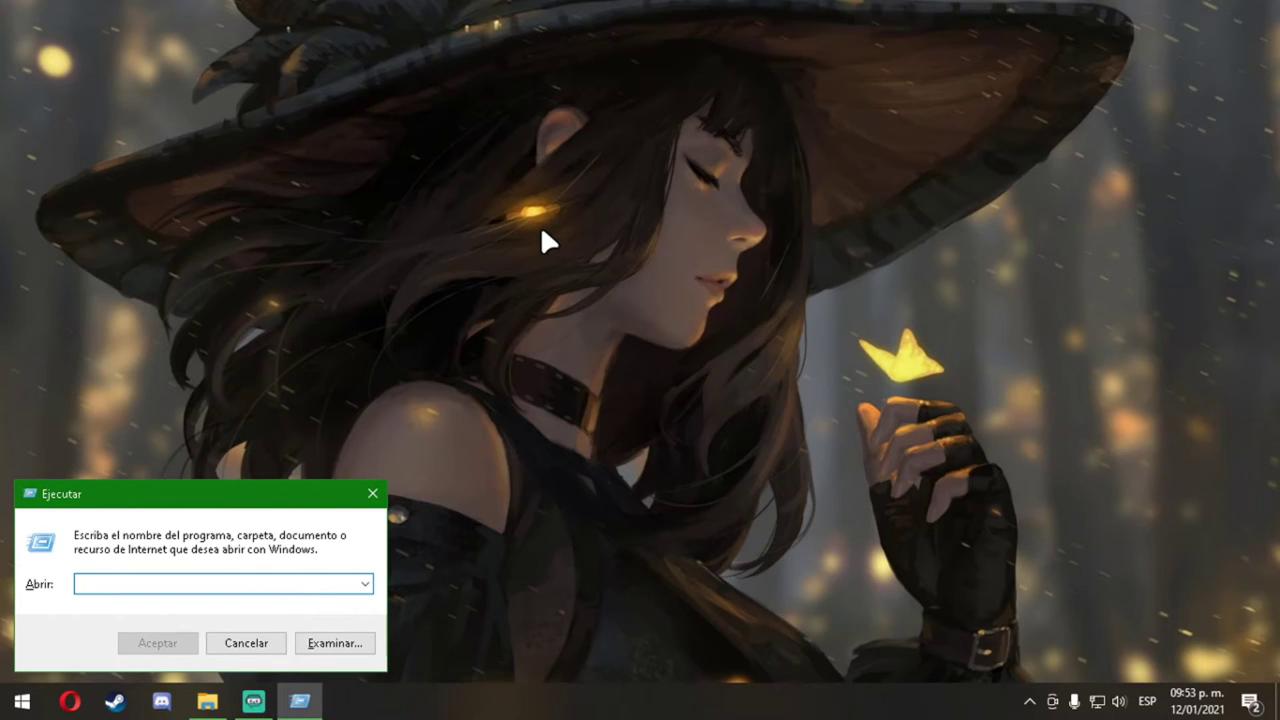
{"action": "type", "text": "%temp%"}
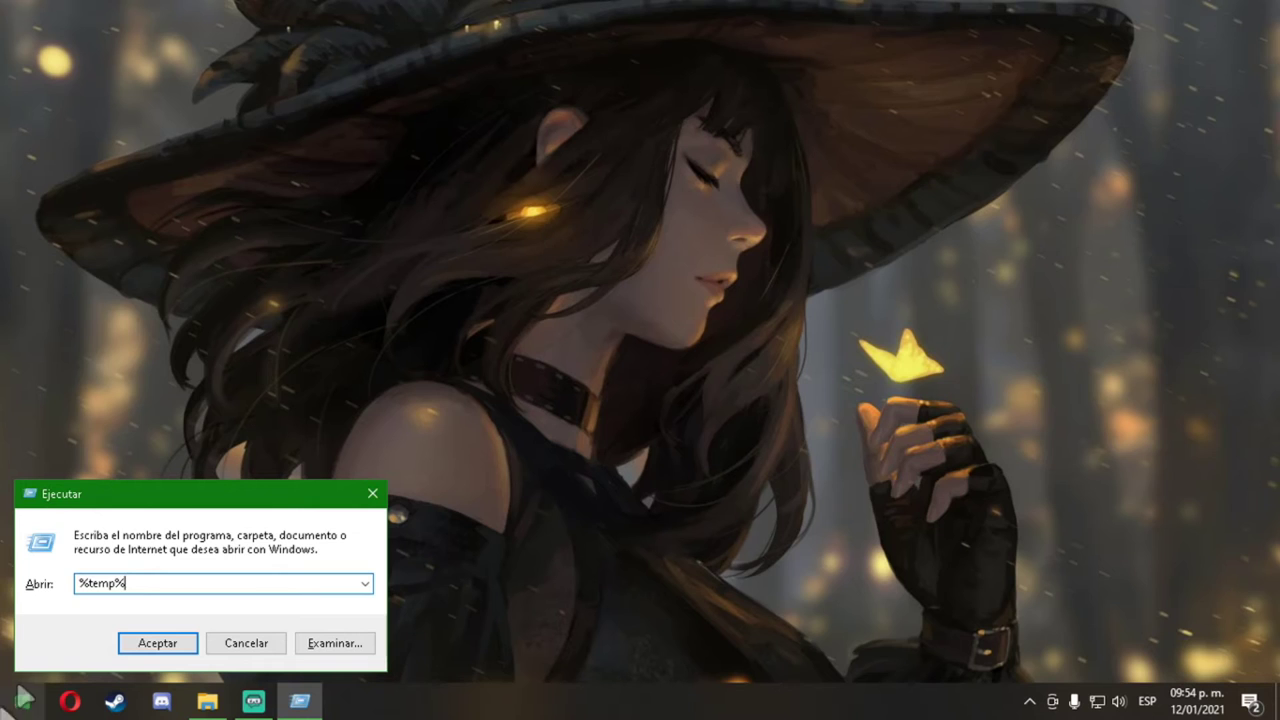
{"action": "left_click", "coordinate": [140, 645]}
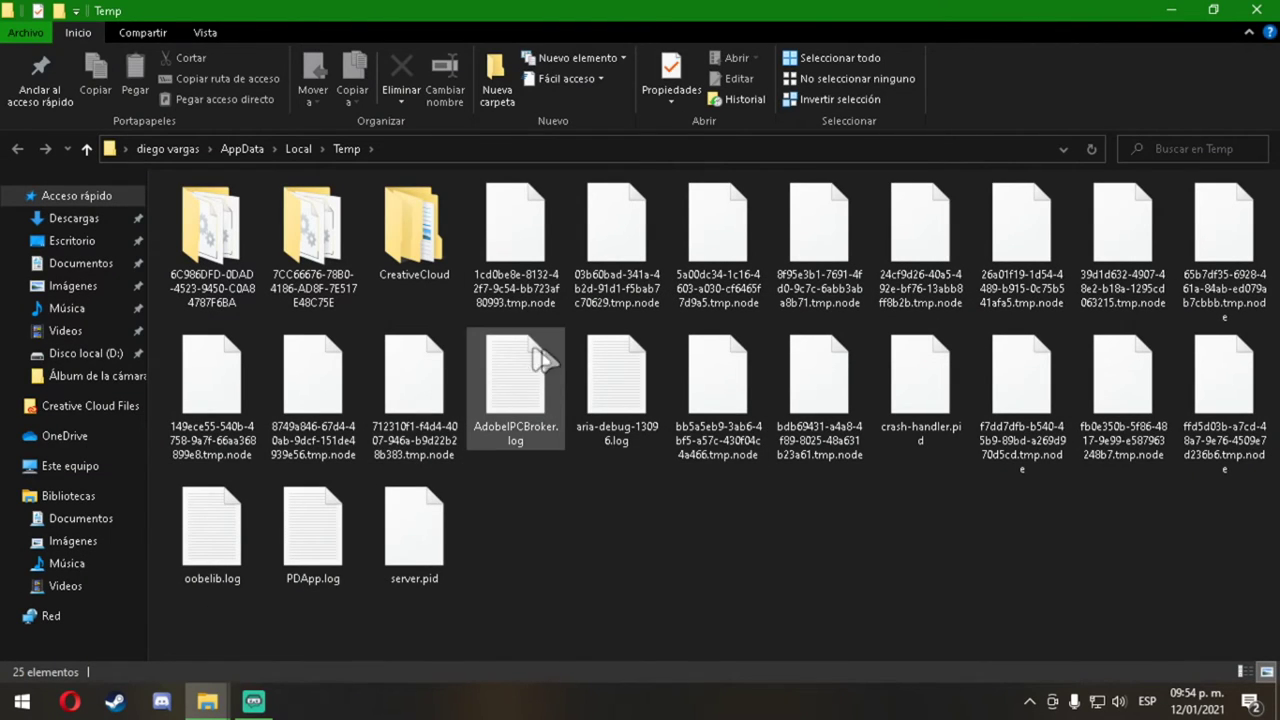
Delete everything in the Temp folder, skipping all files and folders in use, and close the folder window.
{"action": "key", "text": "ctrl+e"}
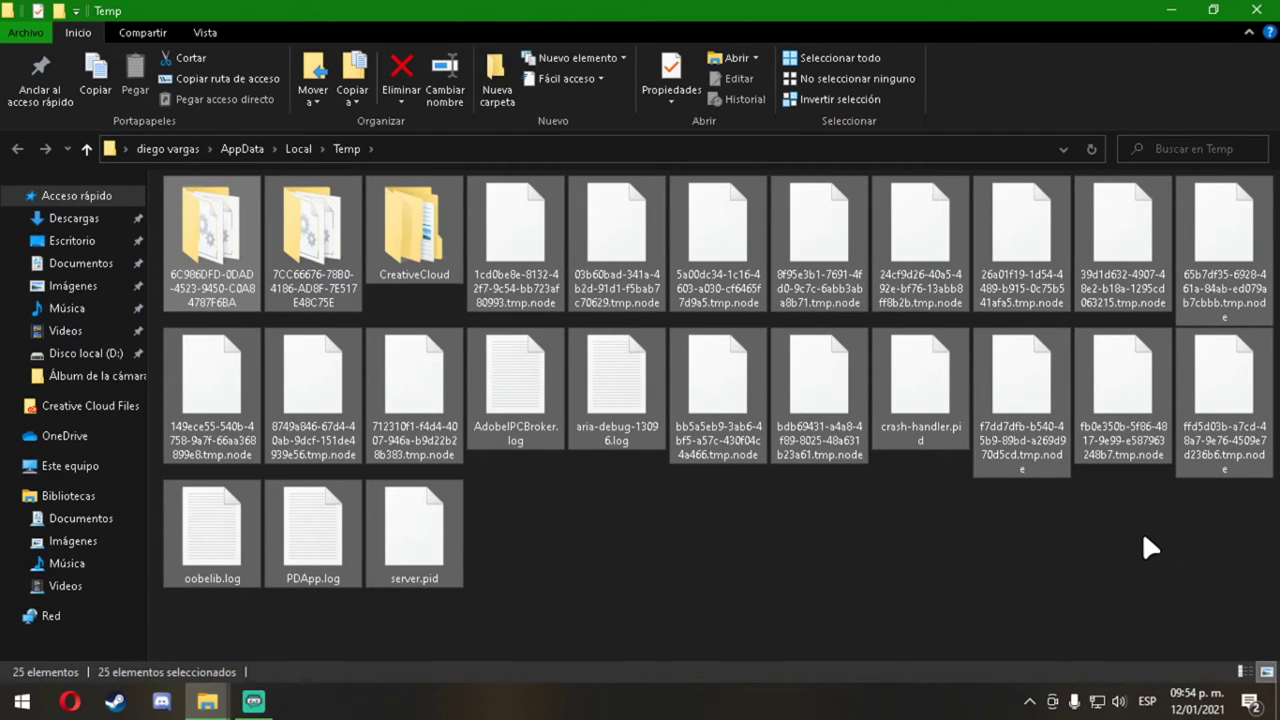
{"action": "right_click", "coordinate": [732, 405]}
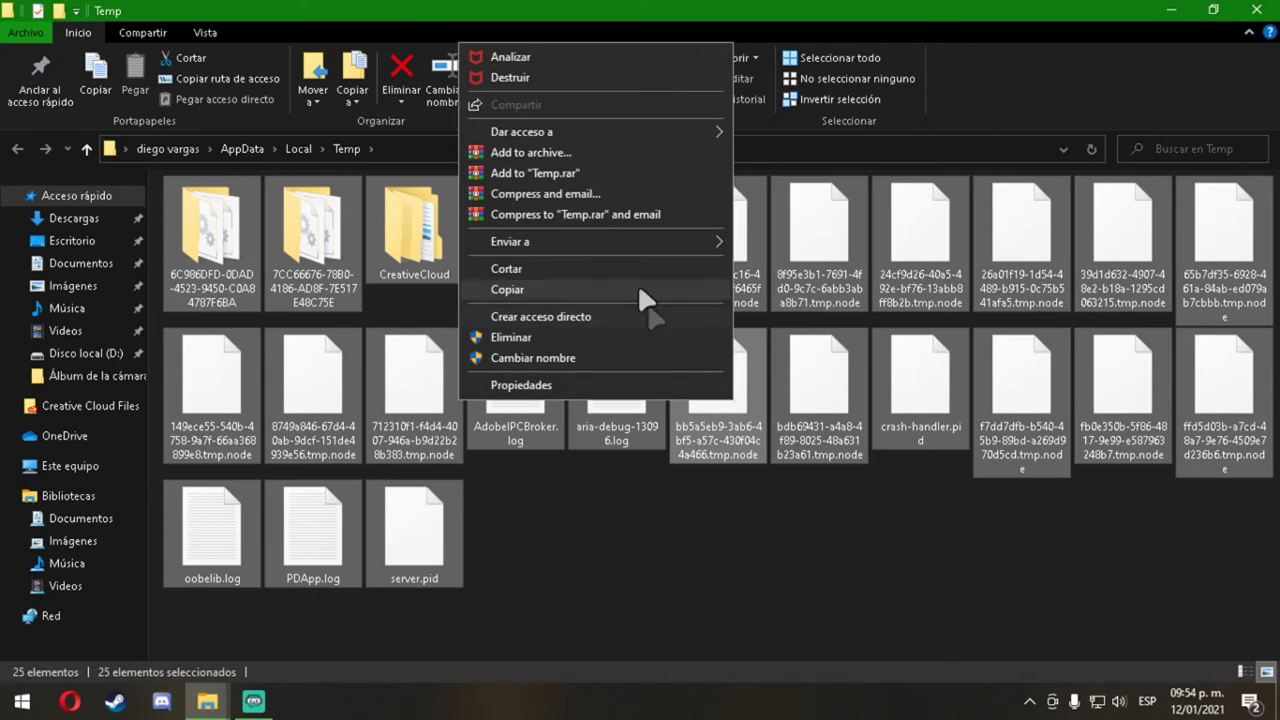
{"action": "left_click", "coordinate": [580, 337]}
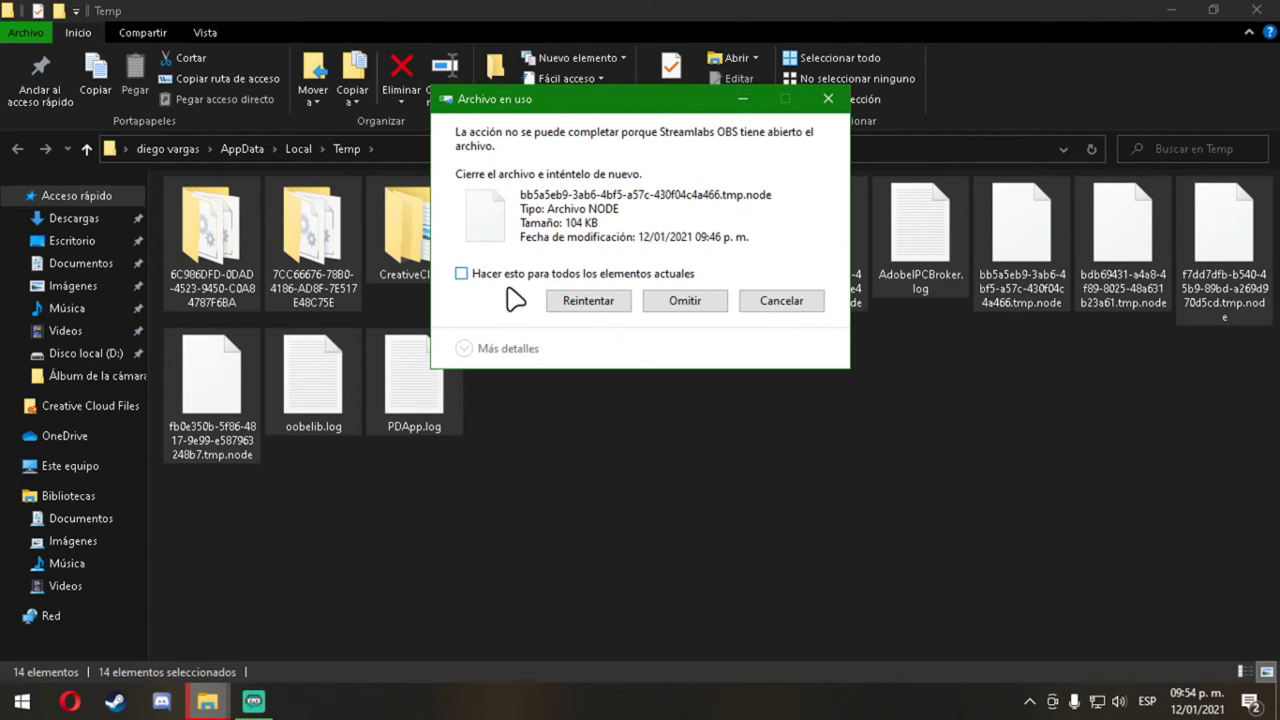
{"action": "left_click", "coordinate": [461, 274]}
{"action": "left_click", "coordinate": [657, 302]}
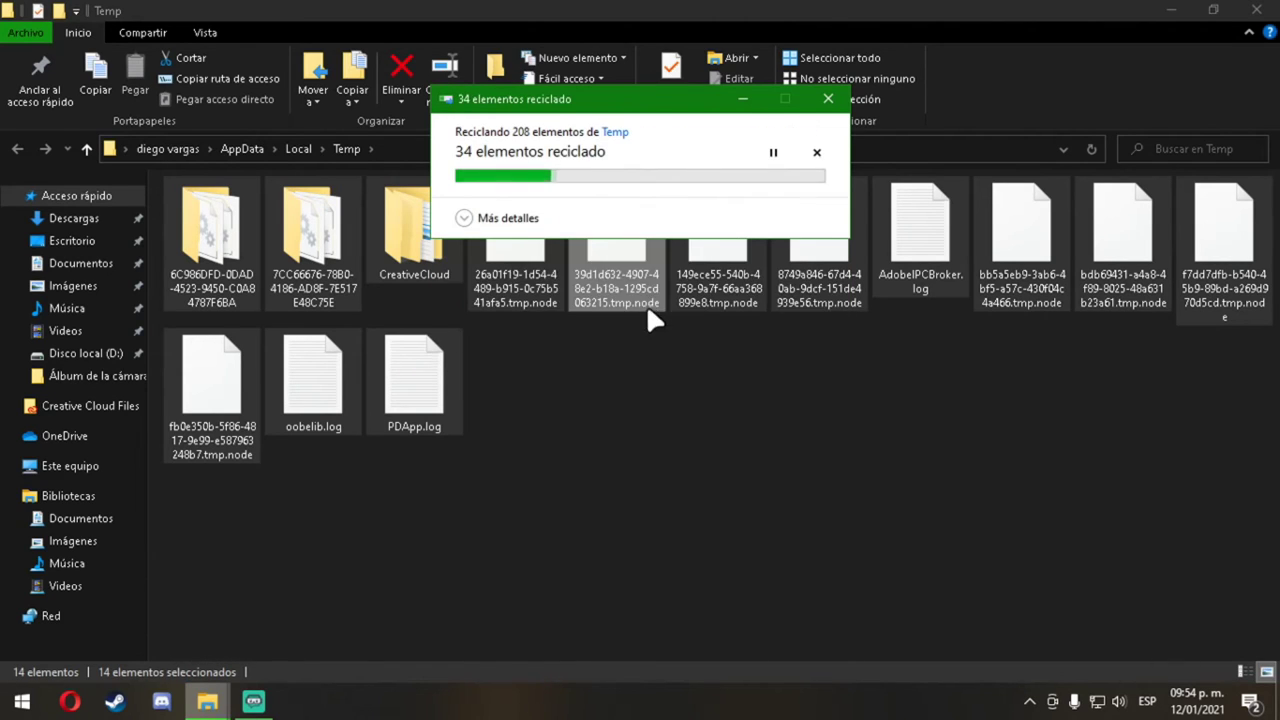
{"action": "left_click", "coordinate": [490, 275]}
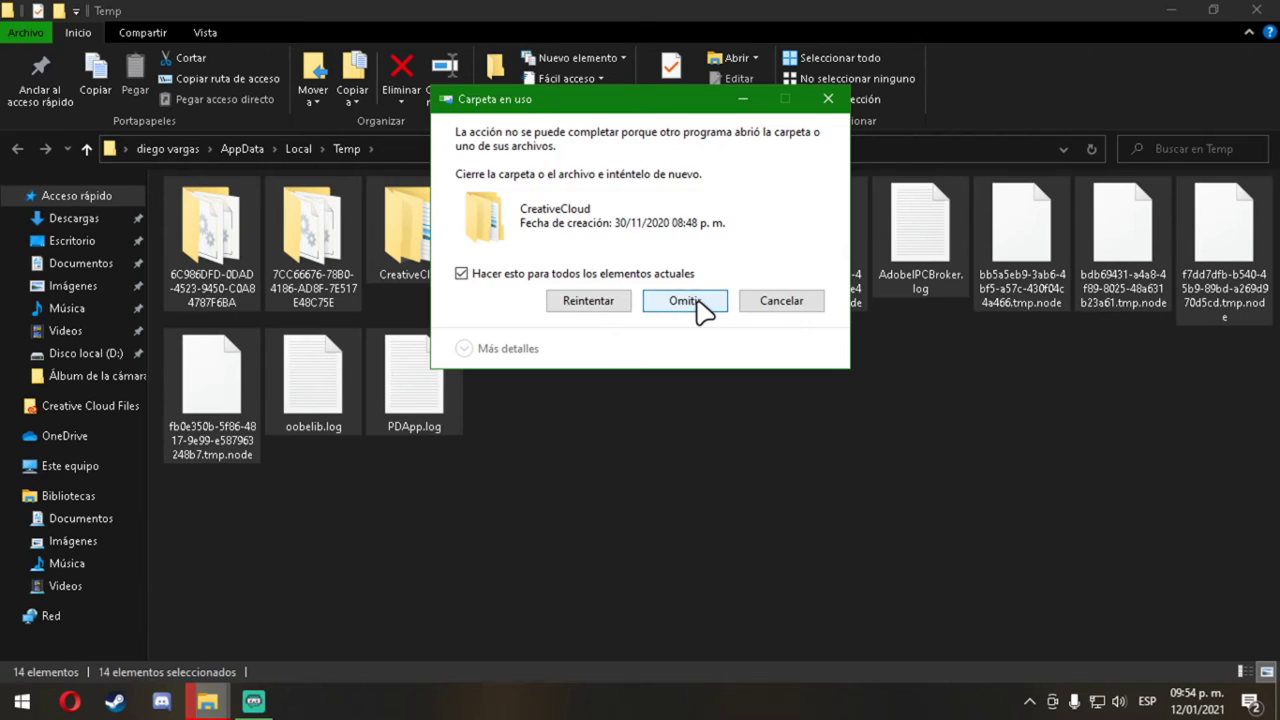
{"action": "left_click", "coordinate": [698, 301]}
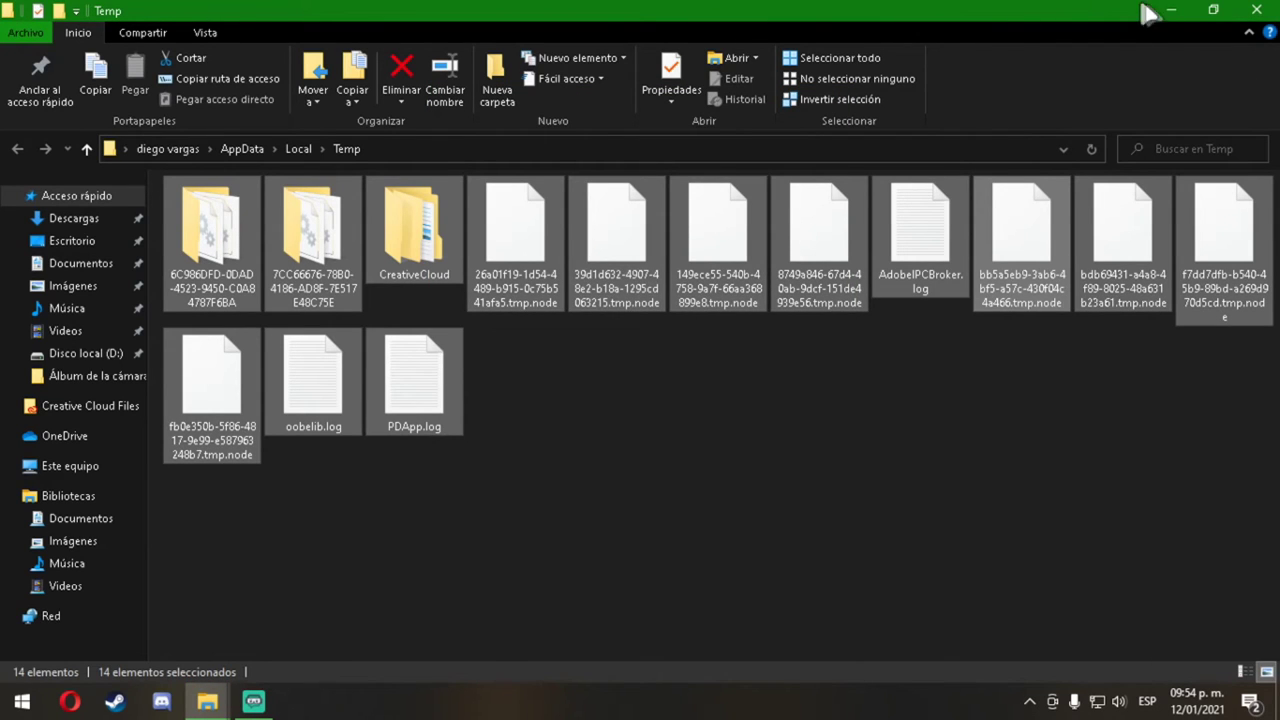
{"action": "left_click", "coordinate": [1258, 10]}
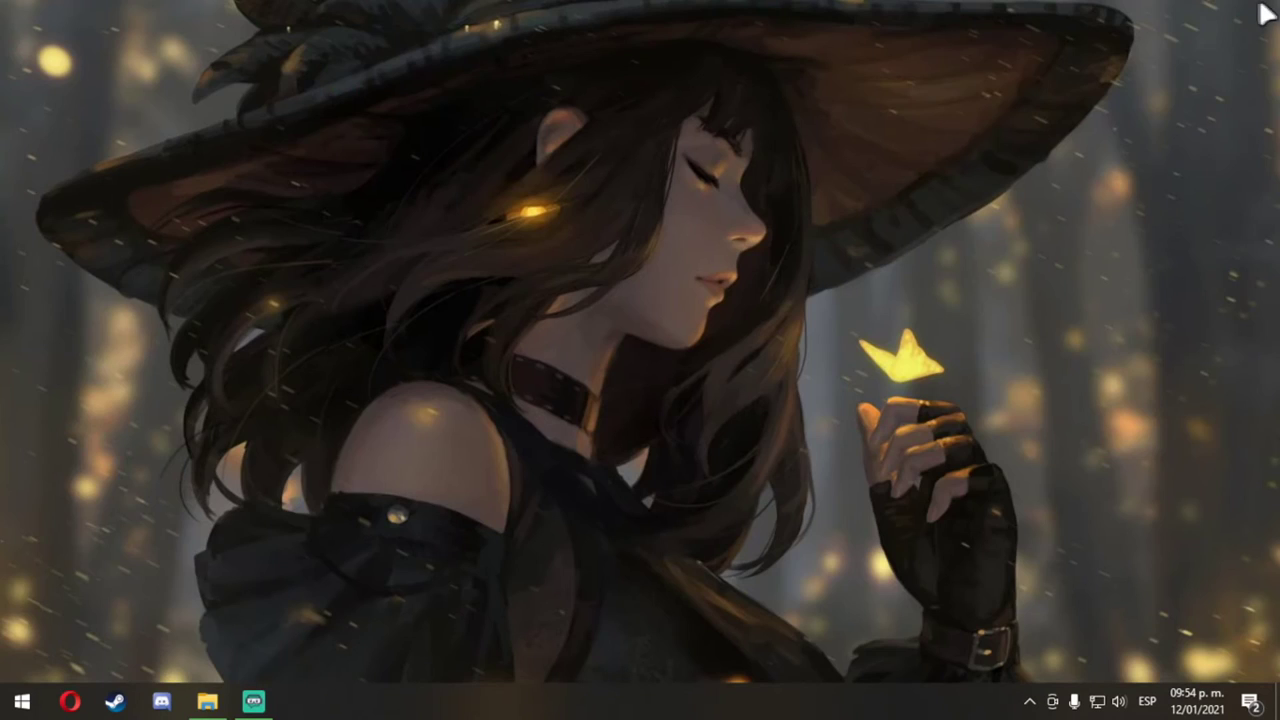
Open the Recycle Bin, empty it permanently, and close its window.
{"action": "left_click", "coordinate": [5, 706]}
{"action": "left_click", "coordinate": [349, 181]}
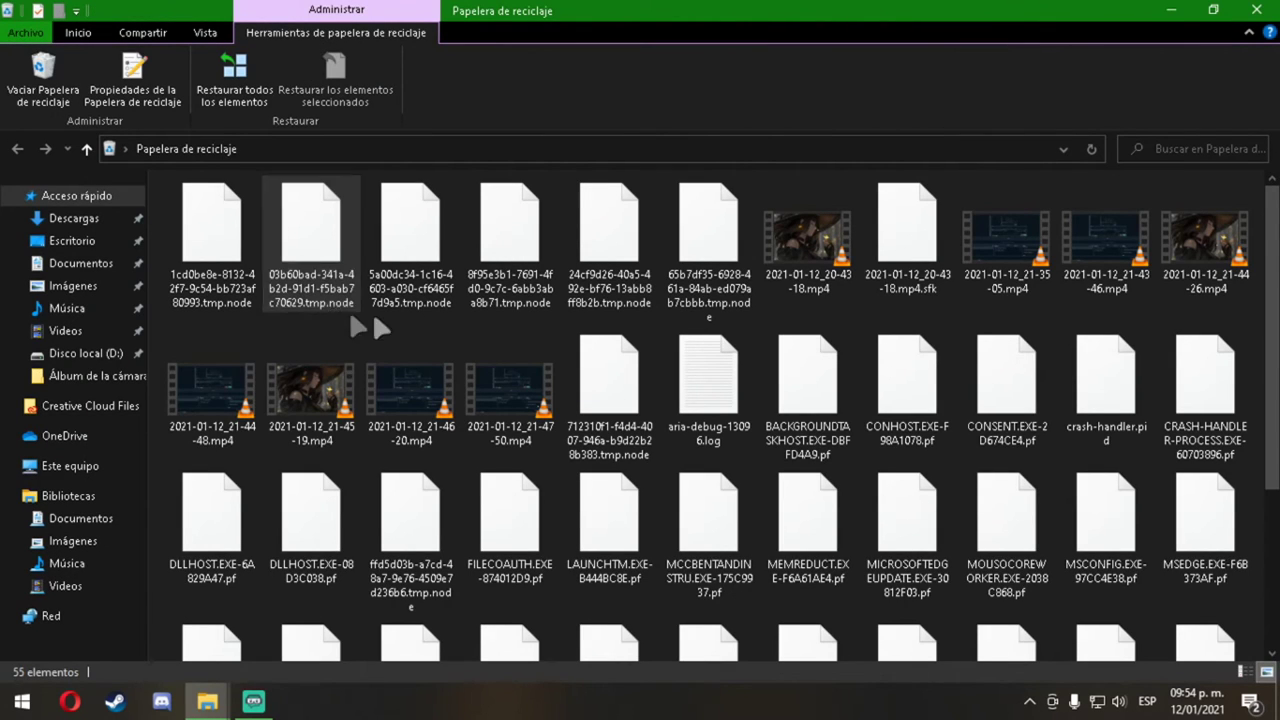
{"action": "right_click", "coordinate": [407, 320]}
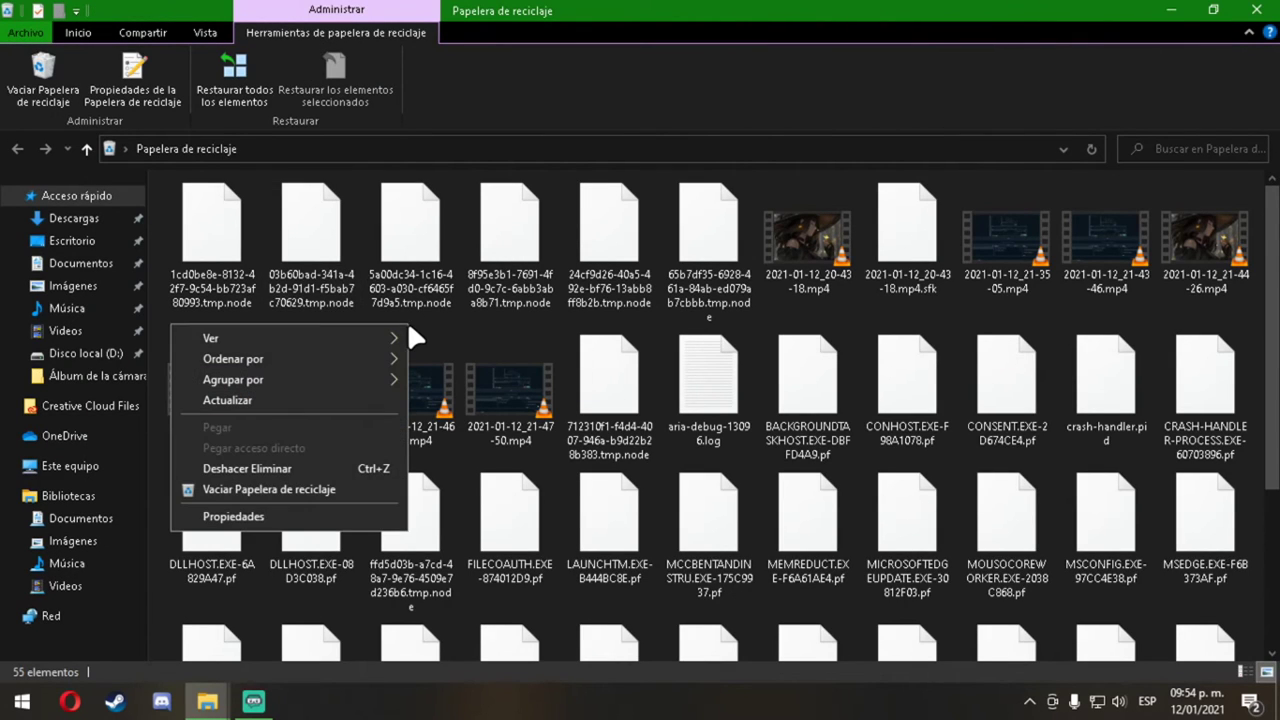
{"action": "left_click", "coordinate": [306, 489]}
{"action": "left_click", "coordinate": [681, 367]}
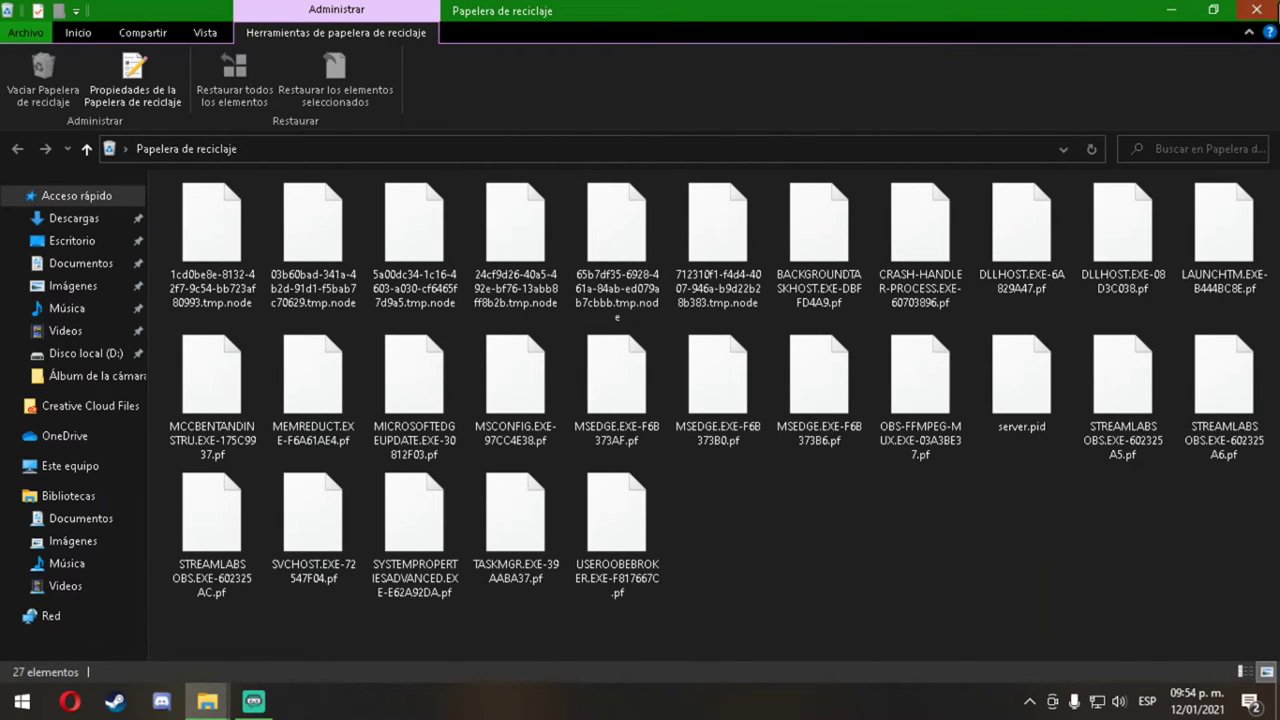
{"action": "left_click", "coordinate": [1256, 9]}
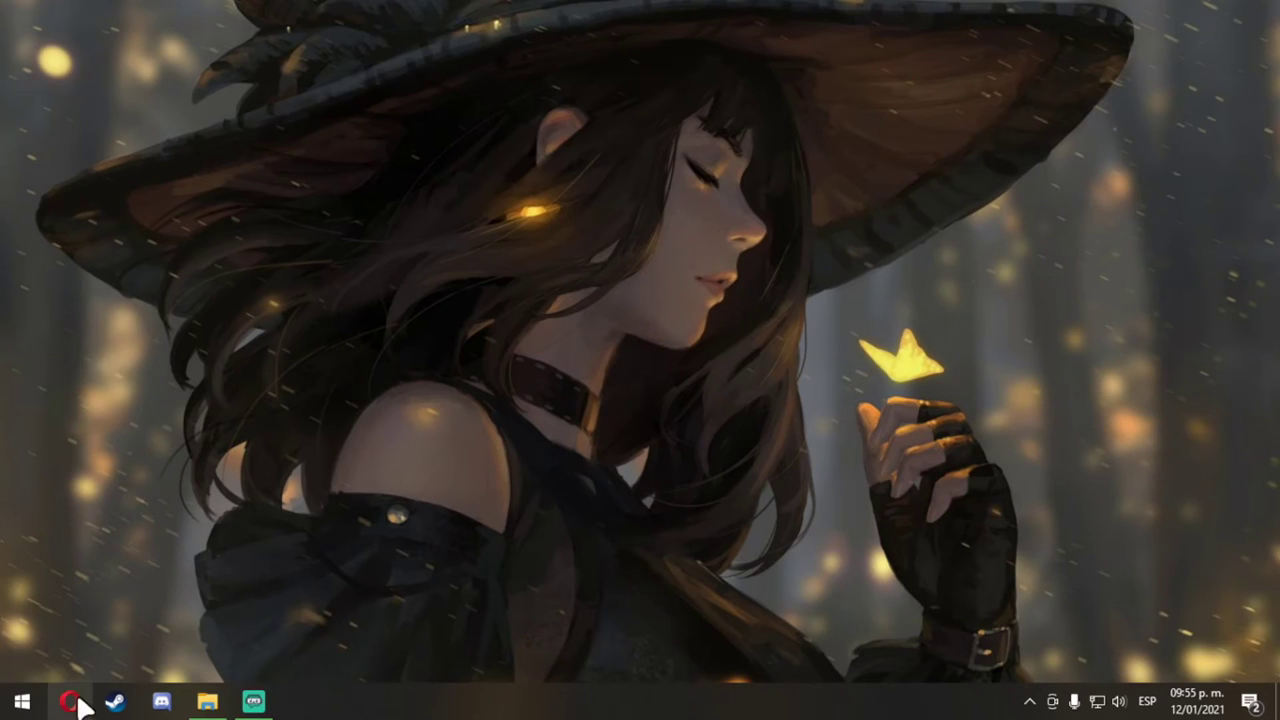
Switch to Microsoft Edge, open a new blank tab and close the old Mem Reduct tab.
{"action": "left_click", "coordinate": [22, 702]}
{"action": "type", "text": "edge"}
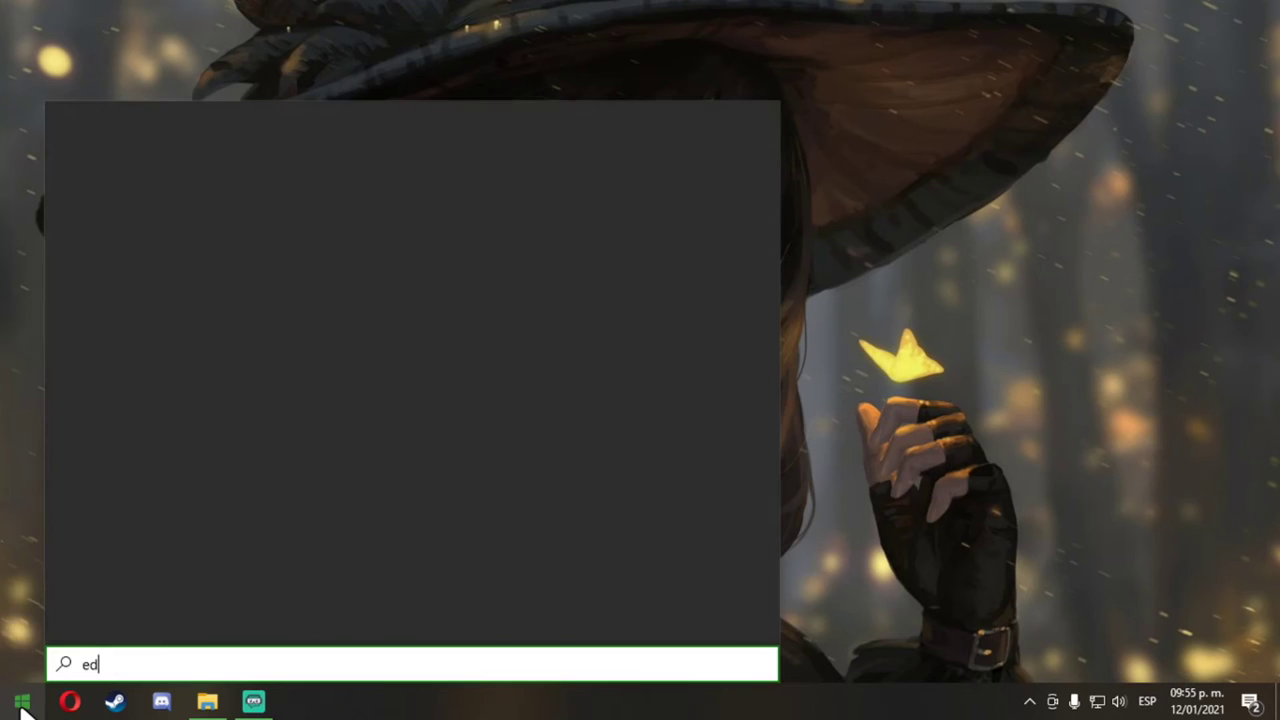
{"action": "left_click", "coordinate": [154, 200]}
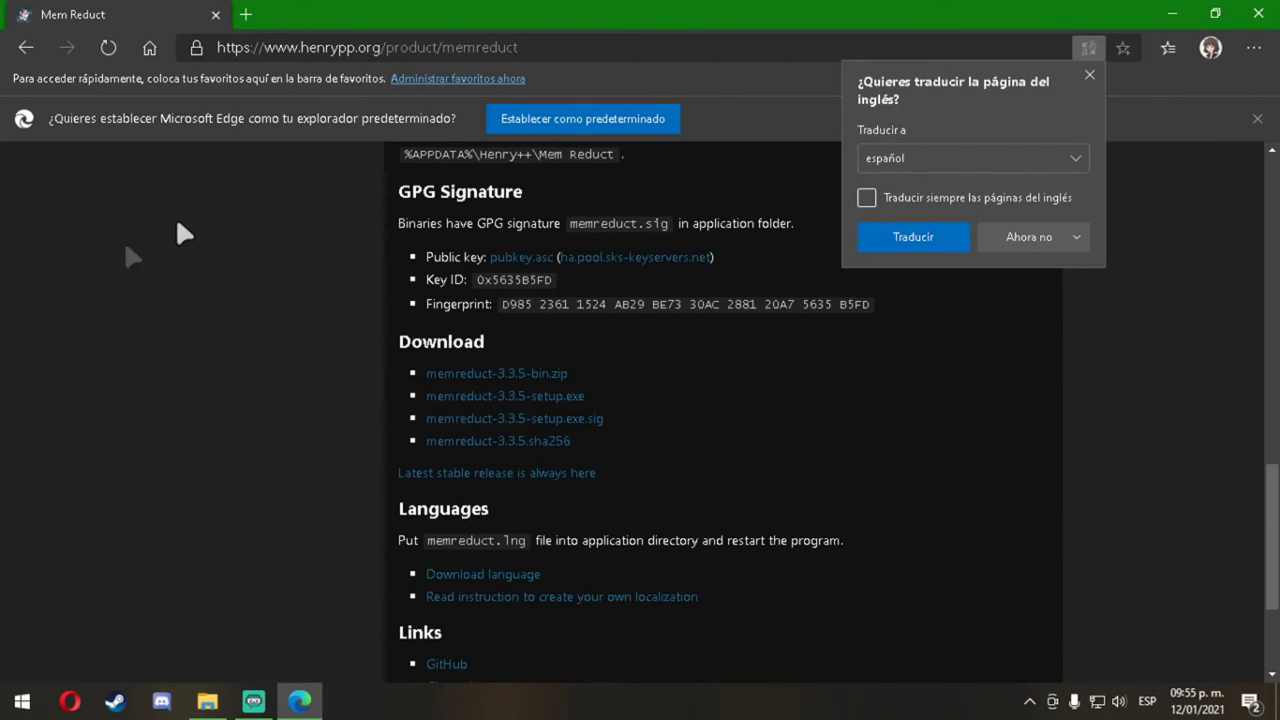
{"action": "left_click", "coordinate": [238, 13]}
{"action": "left_click", "coordinate": [216, 15]}
Search the web for memreduct, view the download section of the Henry++ Mem Reduct page, and close the browser.
{"action": "left_click", "coordinate": [323, 198]}
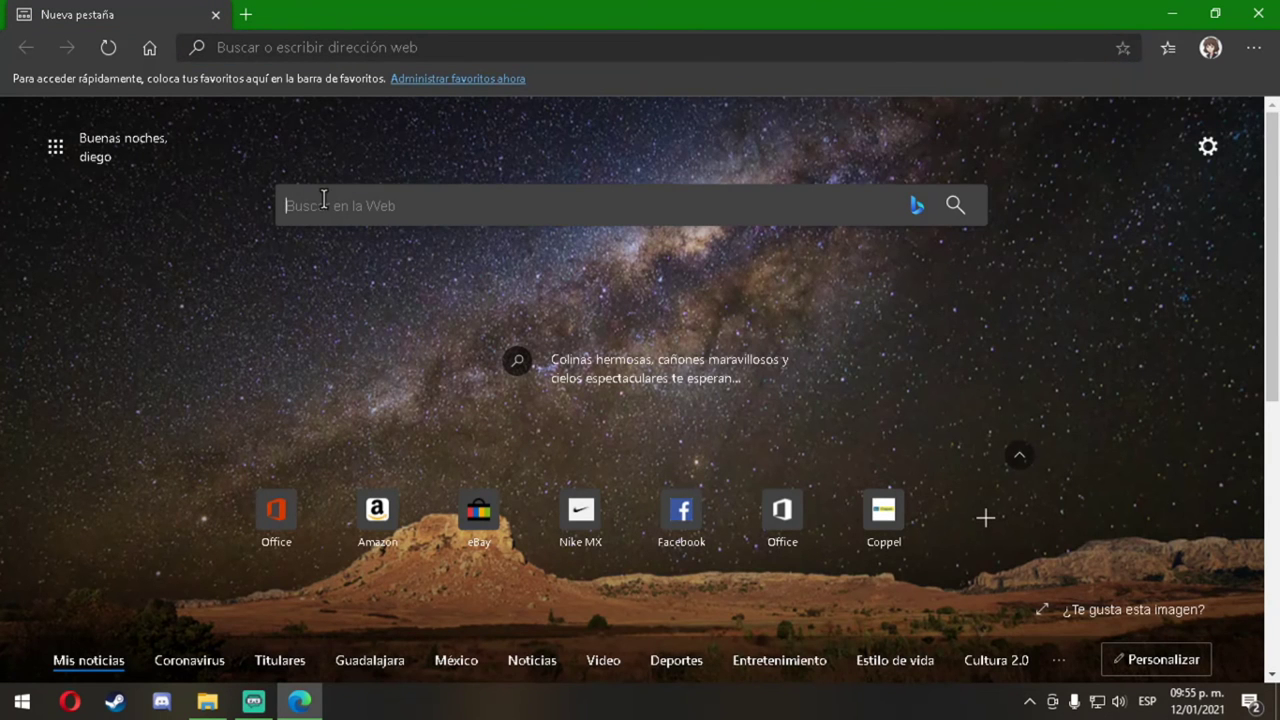
{"action": "type", "text": "memreduct"}
{"action": "key", "text": "Return"}
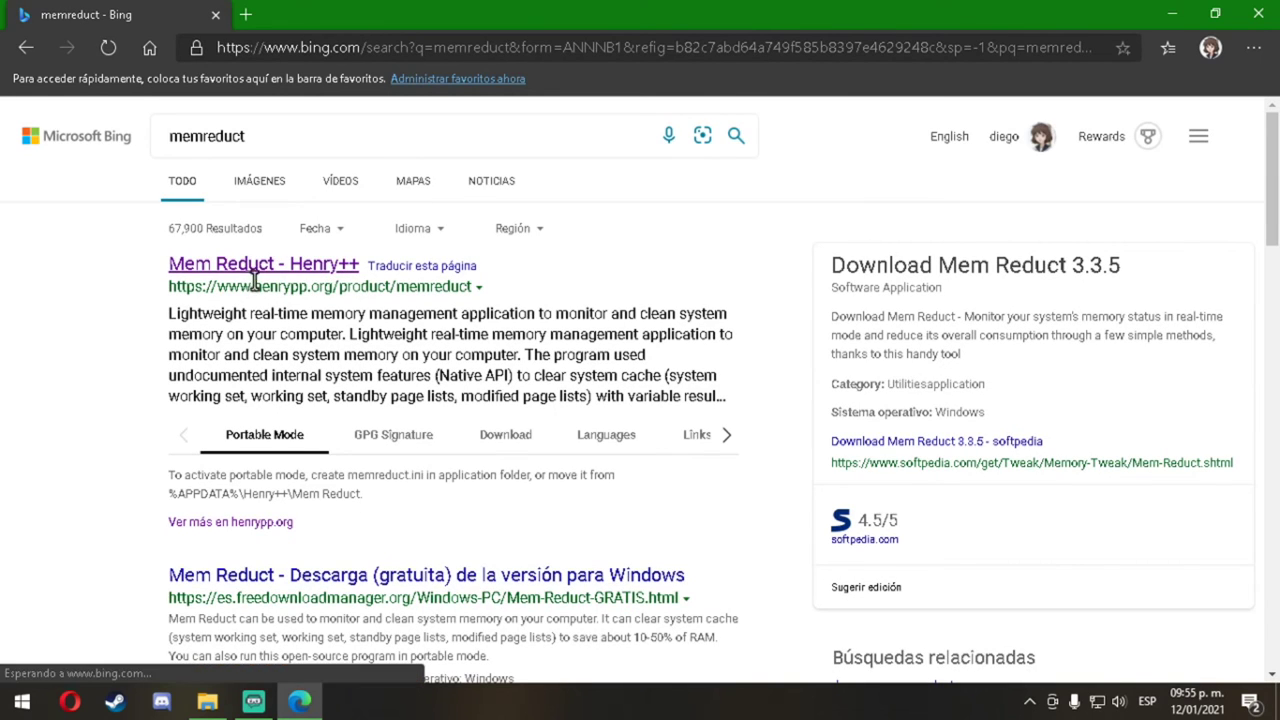
{"action": "left_click", "coordinate": [252, 275]}
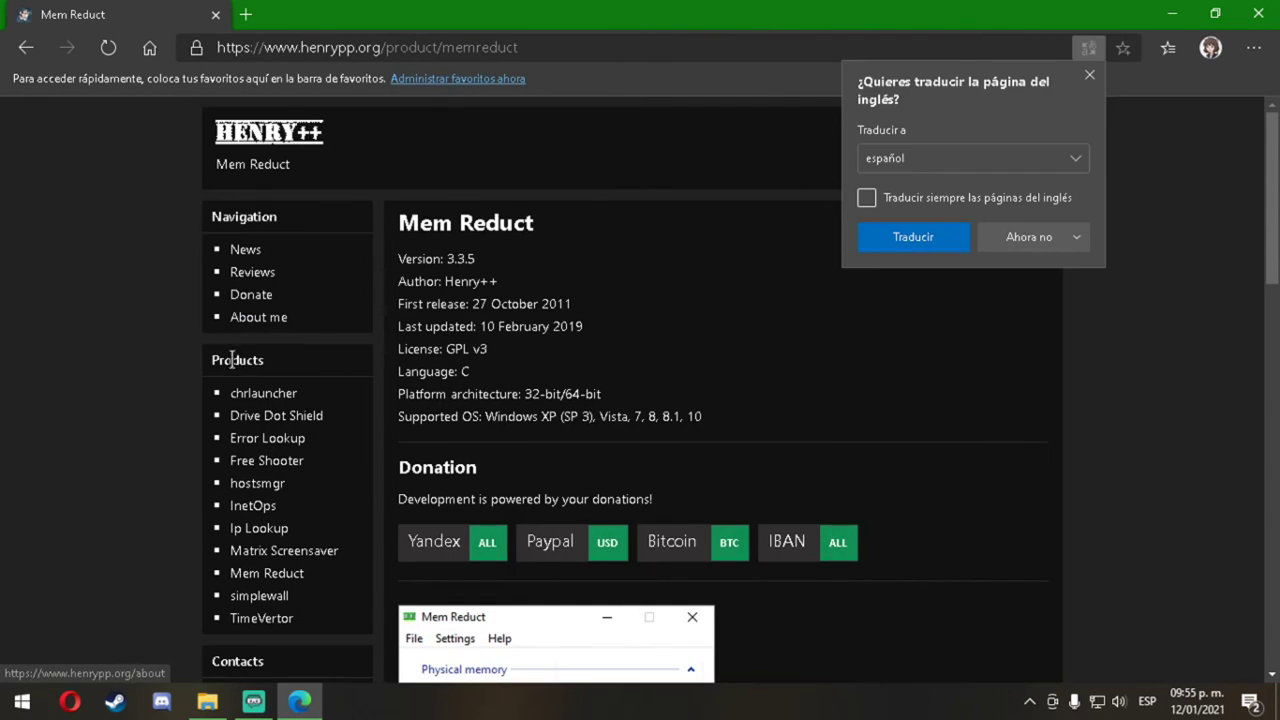
{"action": "scroll", "coordinate": [414, 343], "scroll_direction": "down", "scroll_amount": 6}
{"action": "scroll", "coordinate": [416, 343], "scroll_direction": "down", "scroll_amount": 3}
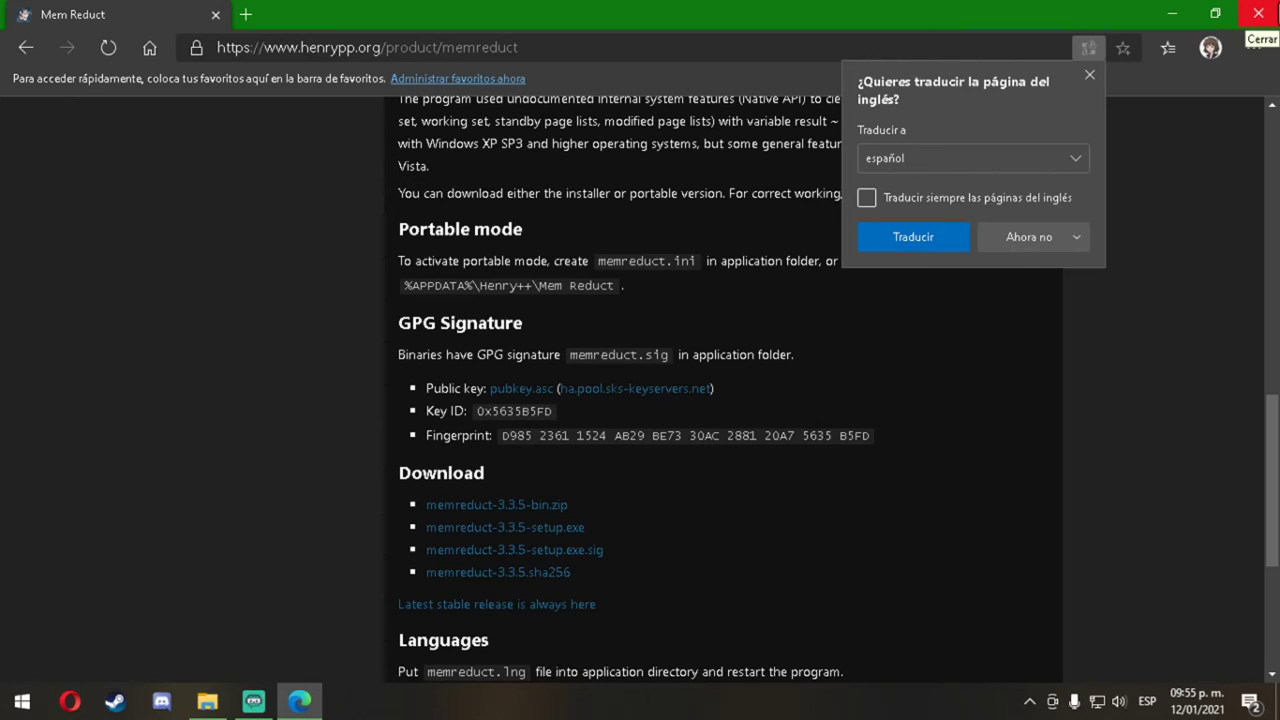
{"action": "left_click", "coordinate": [1258, 13]}
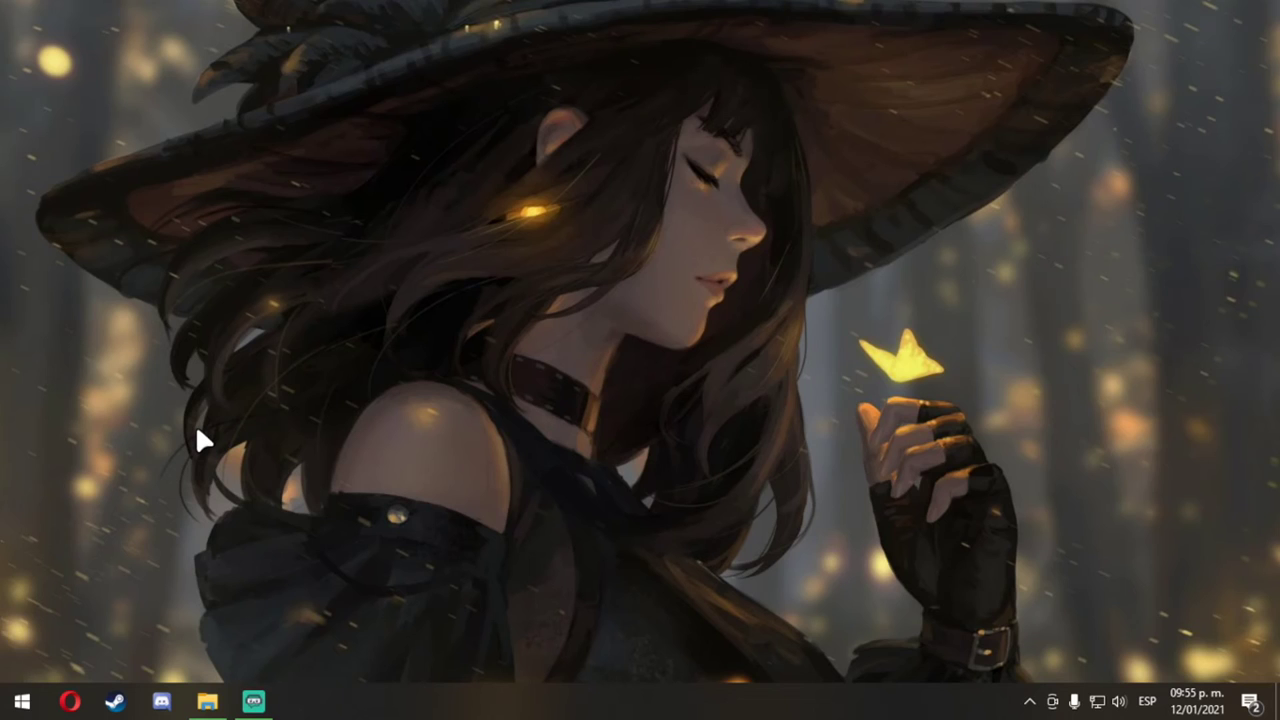
Launch the installed Mem Reduct application.
{"action": "left_click", "coordinate": [22, 701]}
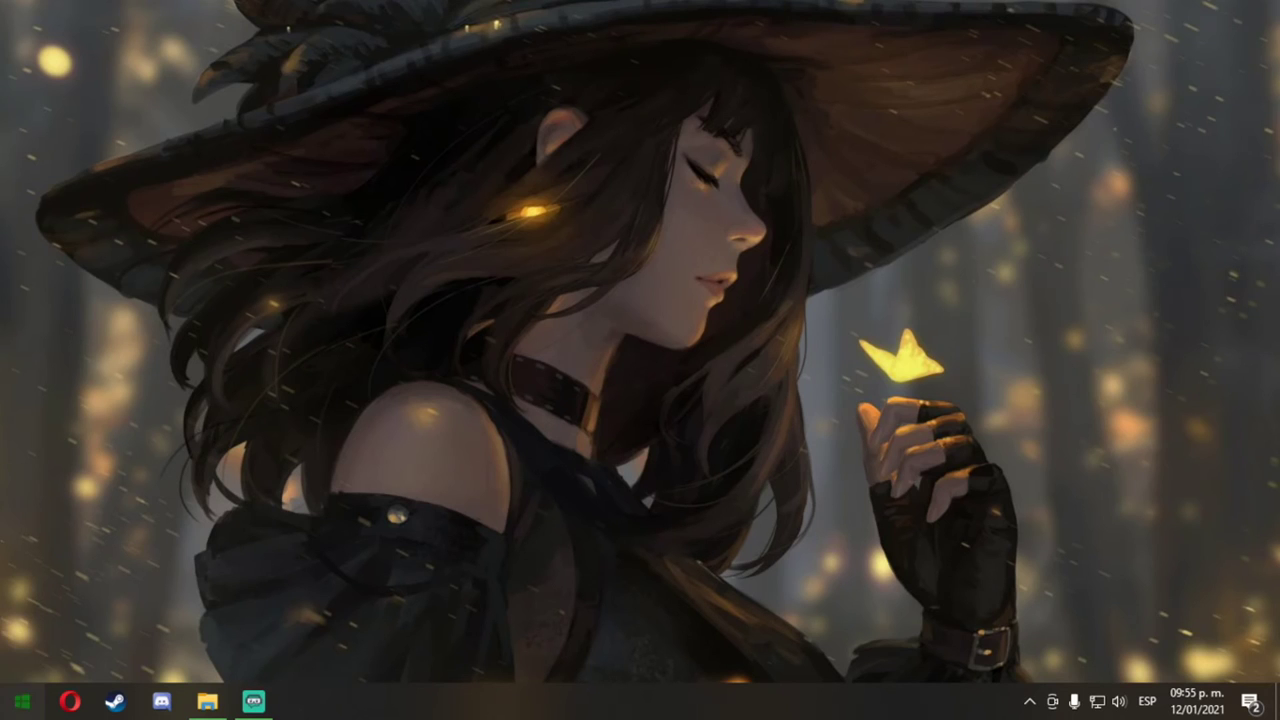
{"action": "scroll", "coordinate": [406, 382], "scroll_direction": "down", "scroll_amount": 1}
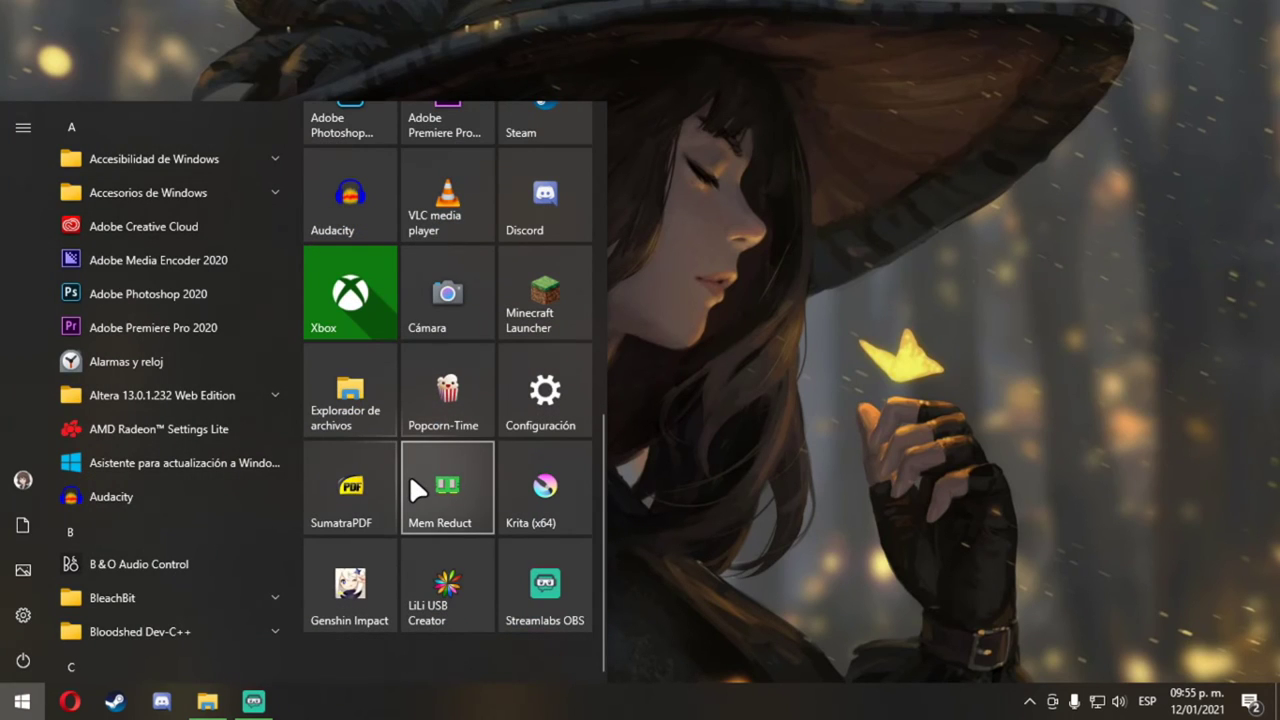
{"action": "left_click", "coordinate": [424, 475]}
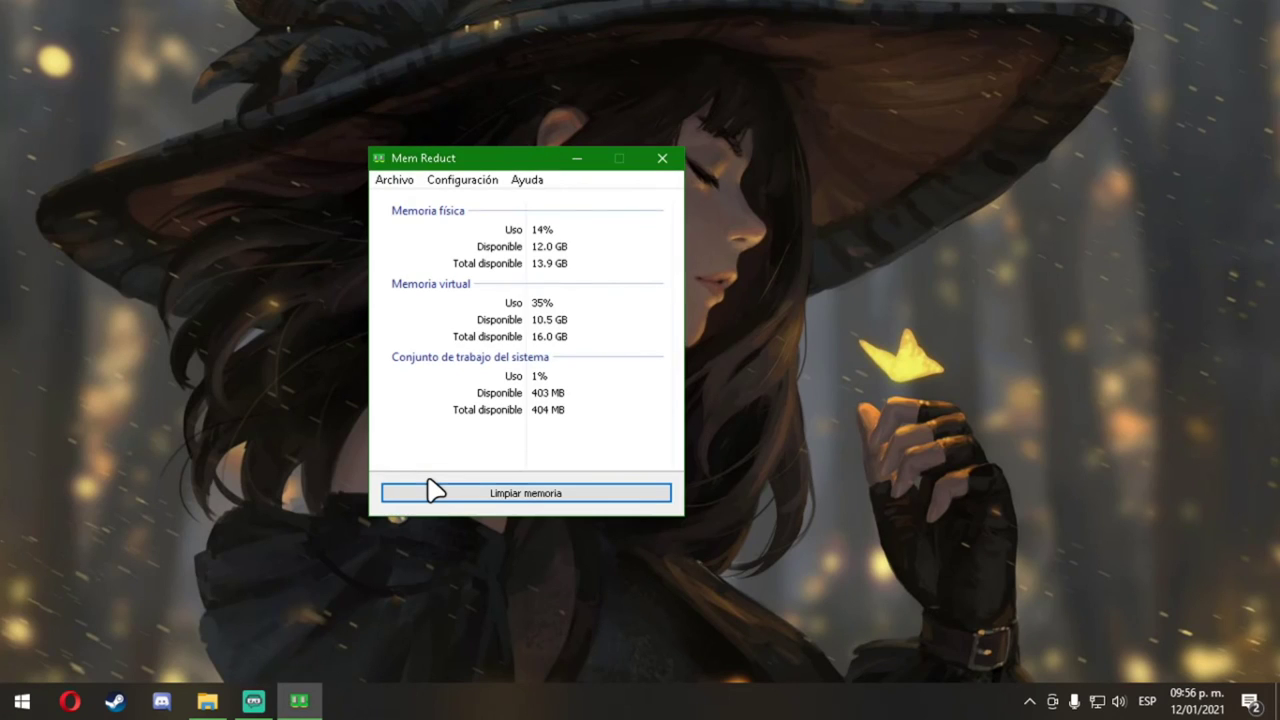